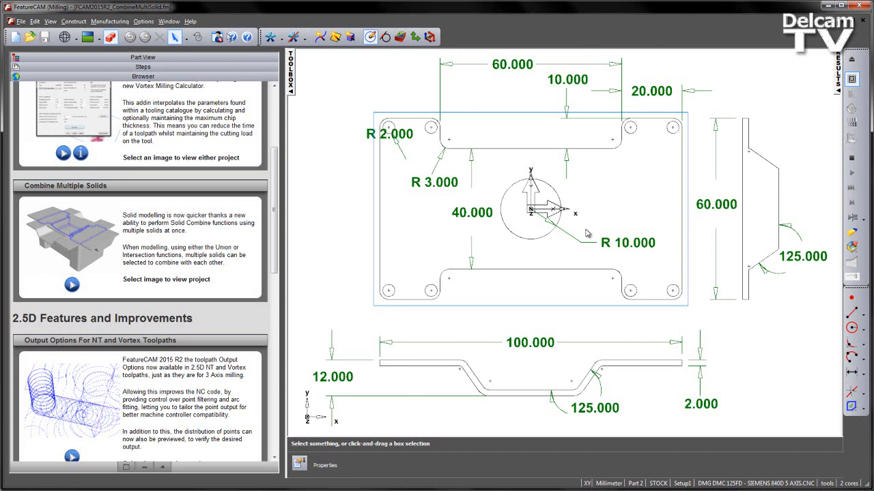
# - Show the Part layer and shade the model to examine the finished part in 3D, and hide the layer again
pyautogui.click(150, 58)
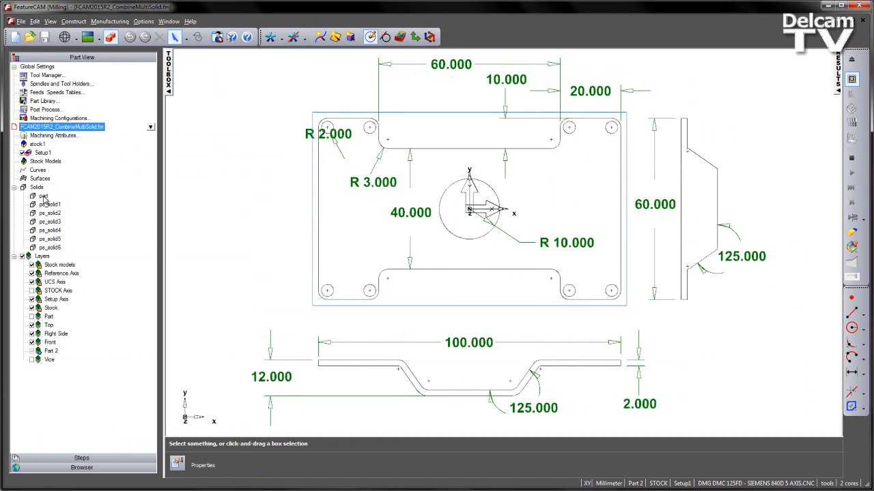
pyautogui.click(31, 318)
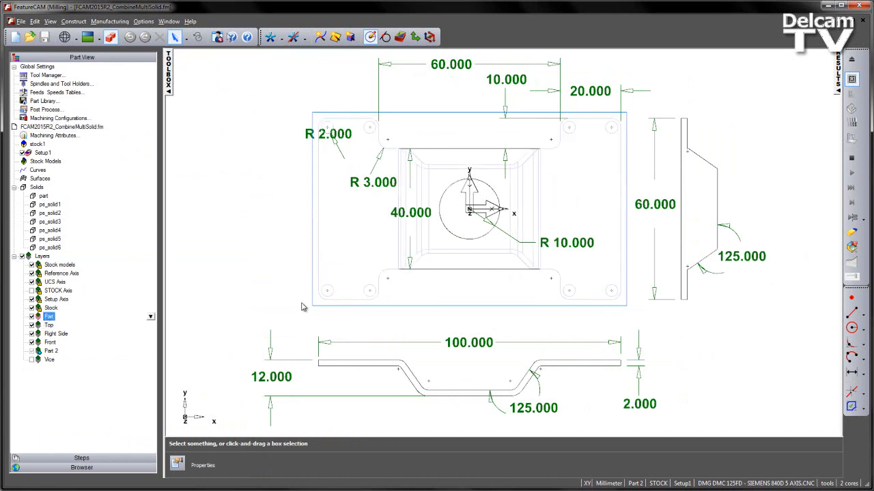
pyautogui.moveTo(389, 349); pyautogui.dragTo(699, 273, button='middle')
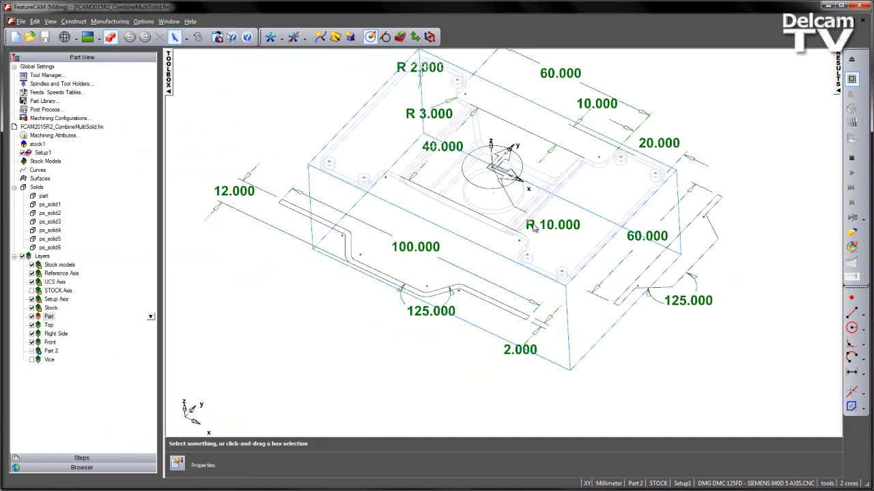
pyautogui.keyDown('shift'); pyautogui.moveTo(535, 208); pyautogui.dragTo(544, 262, button='middle'); pyautogui.keyUp('shift')
pyautogui.click(111, 41)
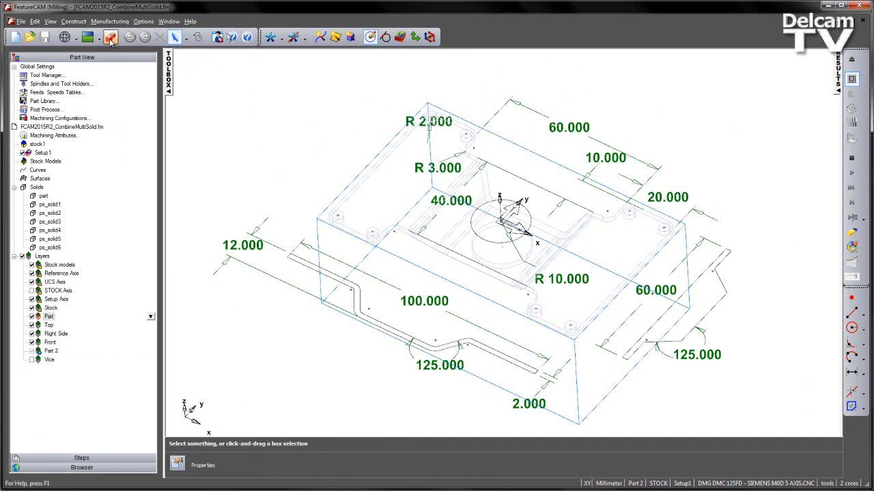
pyautogui.moveTo(260, 120)
pyautogui.mouseDown(button='middle')
pyautogui.moveTo(276, 136)
pyautogui.moveTo(269, 132)
pyautogui.mouseUp(button='middle')
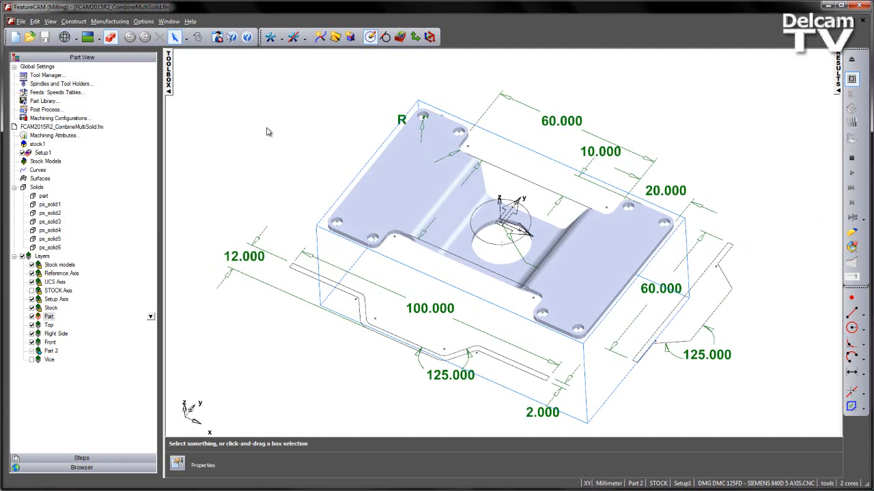
pyautogui.click(31, 317)
pyautogui.click(252, 135)
pyautogui.hotkey('ctrl', '5')
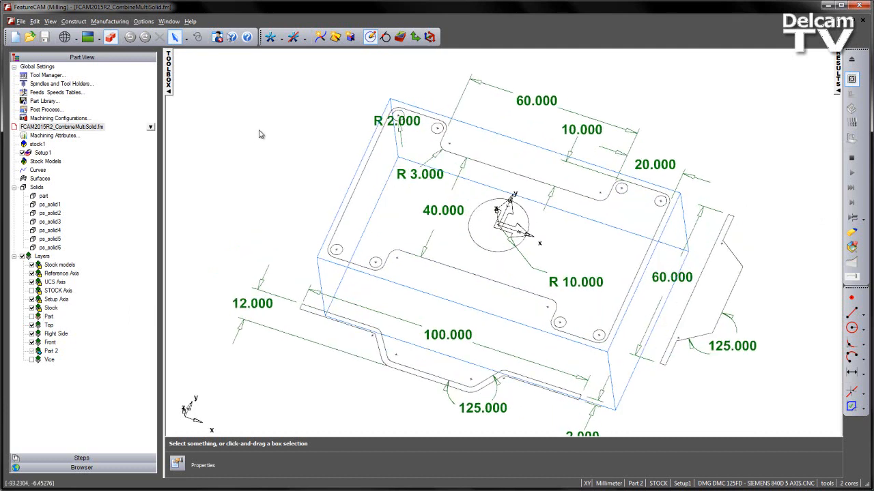
# - Hide all dimensions on the drawing, leaving the geometry of the three views
pyautogui.moveTo(476, 260)
pyautogui.keyDown('shift'); pyautogui.mouseDown(button='middle')
pyautogui.moveTo(454, 223)
pyautogui.moveTo(458, 240)
pyautogui.mouseUp(button='middle'); pyautogui.keyUp('shift')
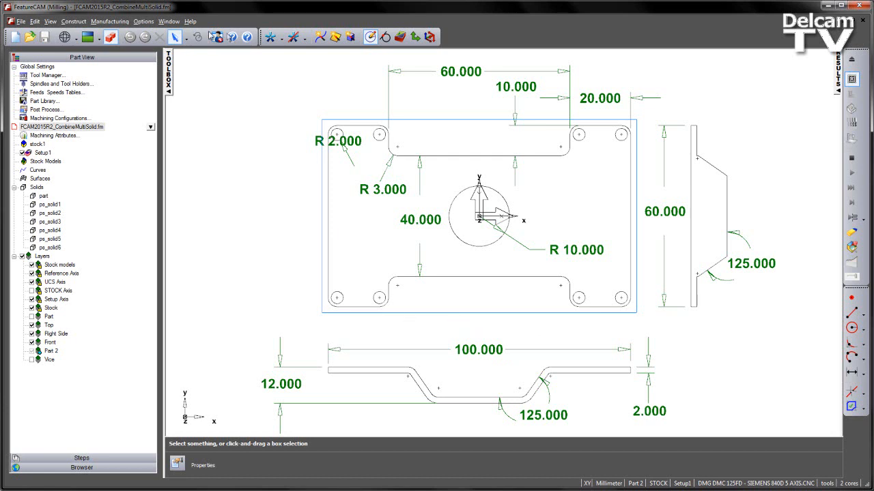
pyautogui.click(305, 37)
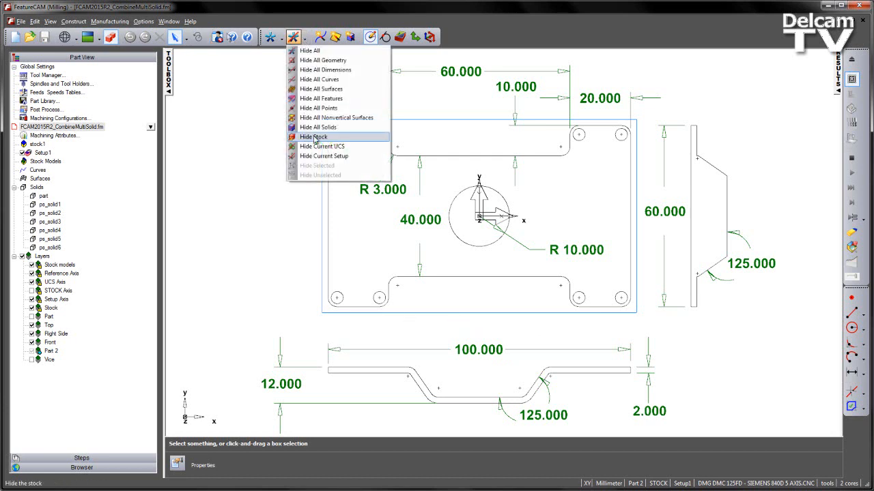
pyautogui.click(339, 70)
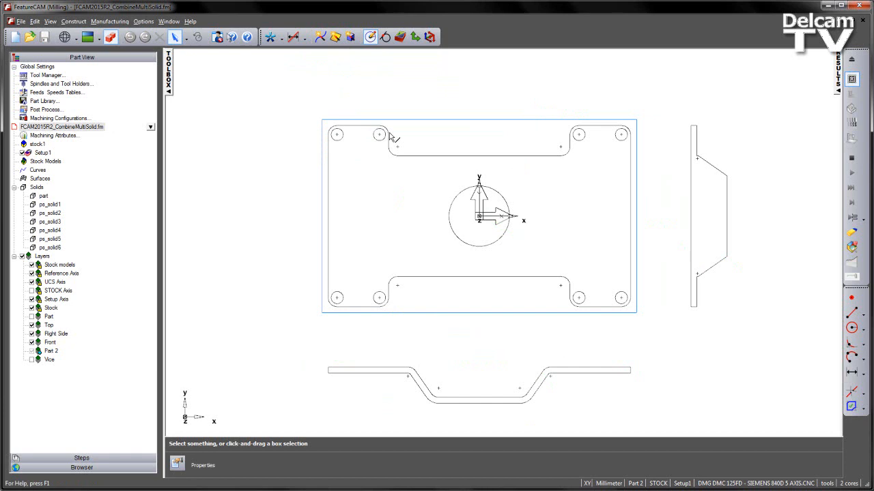
# - Create closed-loop curves from the plate's top outline, the front profile and the side profile
pyautogui.click(851, 406)
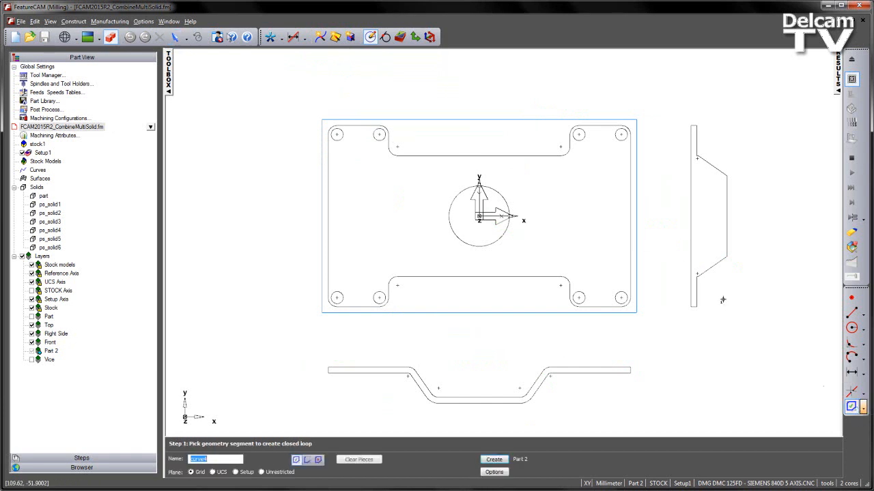
pyautogui.click(512, 156)
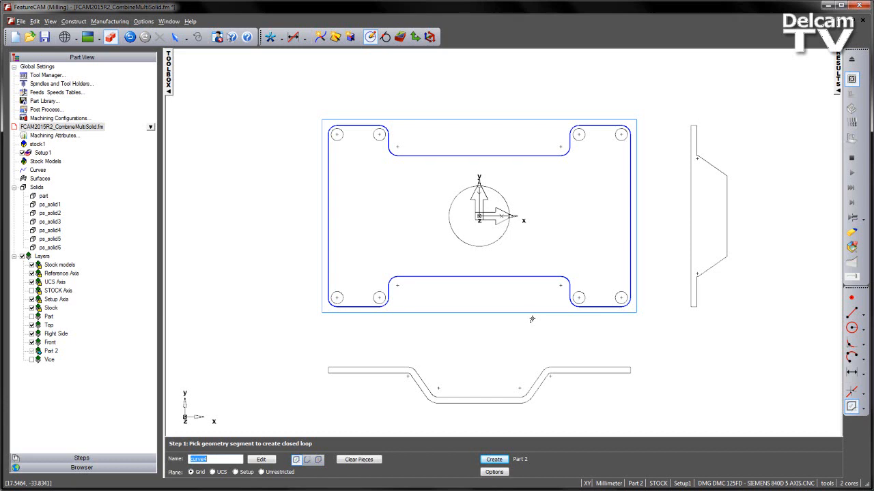
pyautogui.click(490, 460)
pyautogui.click(386, 369)
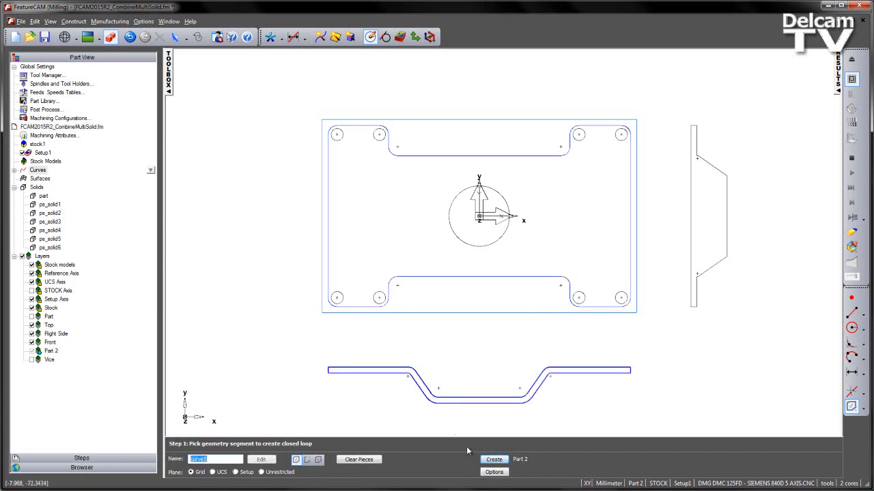
pyautogui.click(492, 459)
pyautogui.click(685, 244)
pyautogui.click(485, 462)
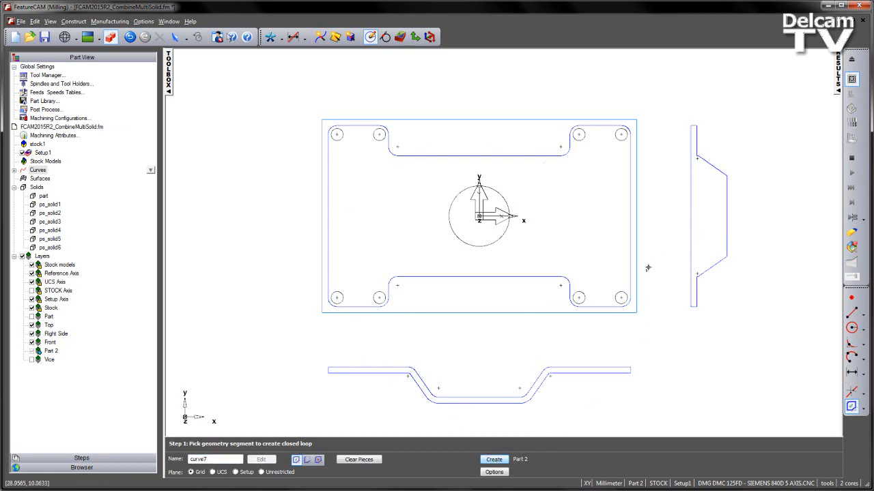
pyautogui.press('Escape')
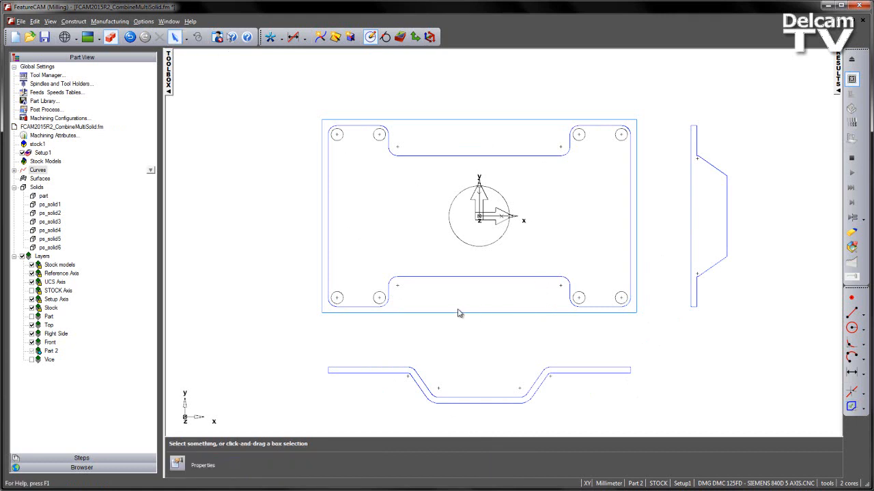
# - Rotate the side profile curve by -90 degrees about its long straight line, moving the original rather than copying it
pyautogui.moveTo(391, 292); pyautogui.dragTo(594, 215, button='middle')
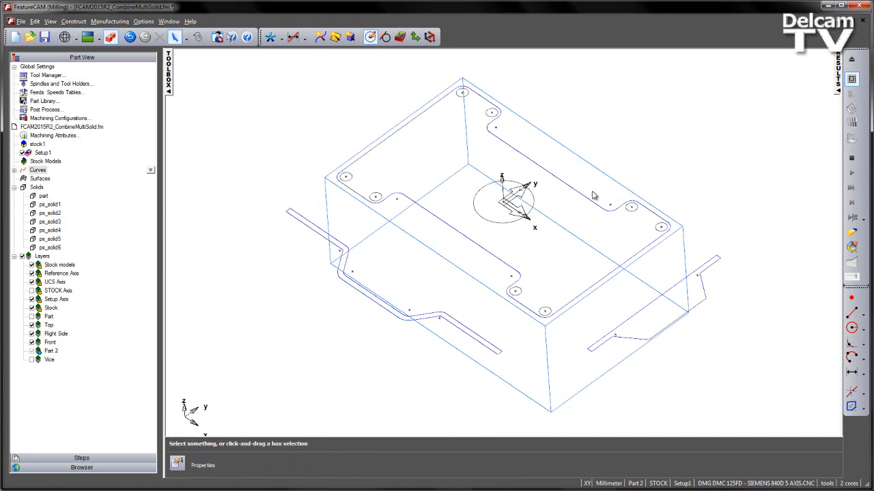
pyautogui.click(673, 289)
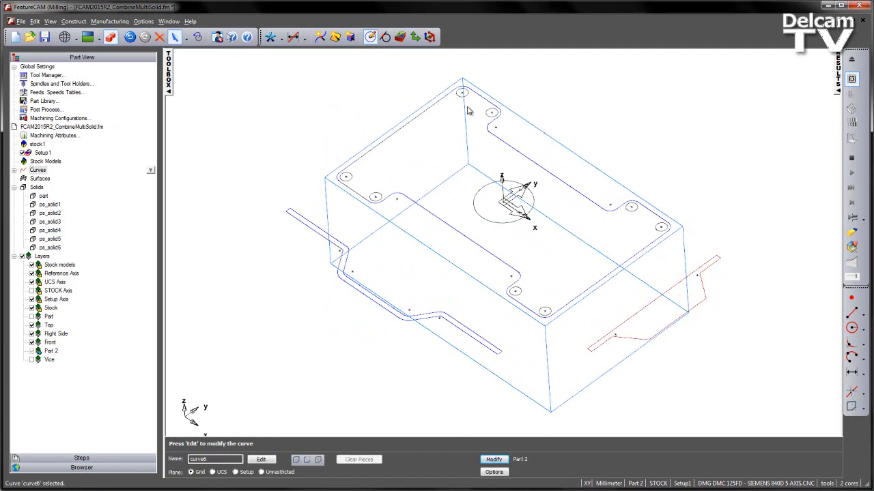
pyautogui.click(197, 39)
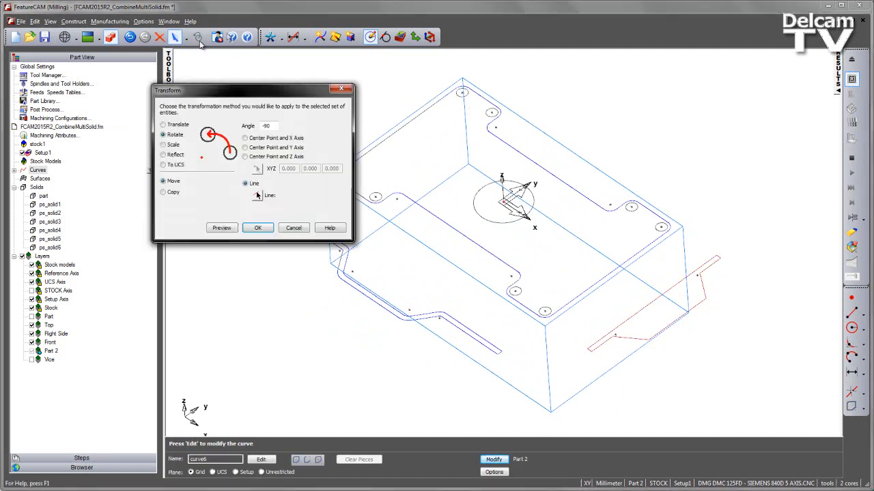
pyautogui.click(256, 194)
pyautogui.click(536, 213)
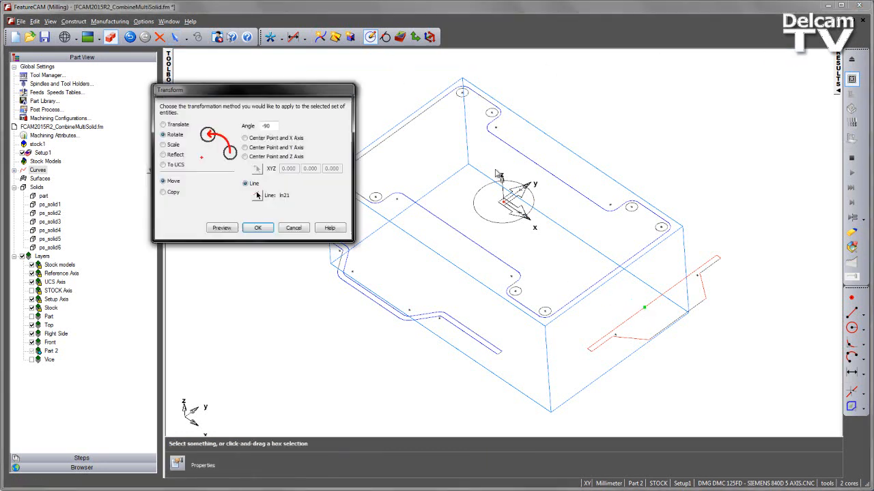
pyautogui.click(221, 228)
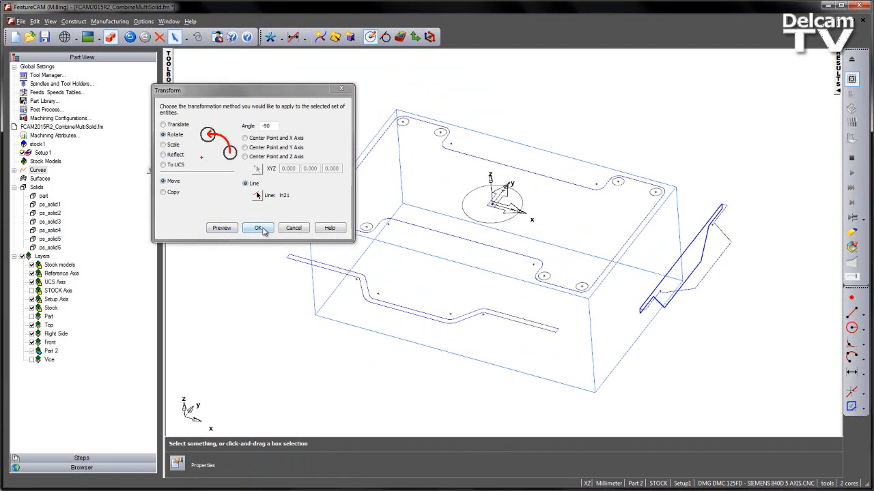
pyautogui.click(258, 228)
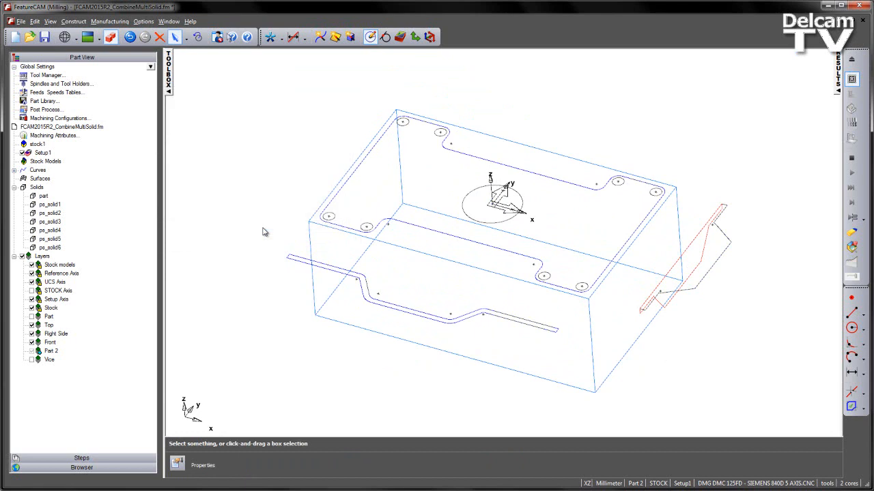
# - Rotate the front profile curve by -90 degrees about its upper straight line, using the Move option
pyautogui.click(197, 37)
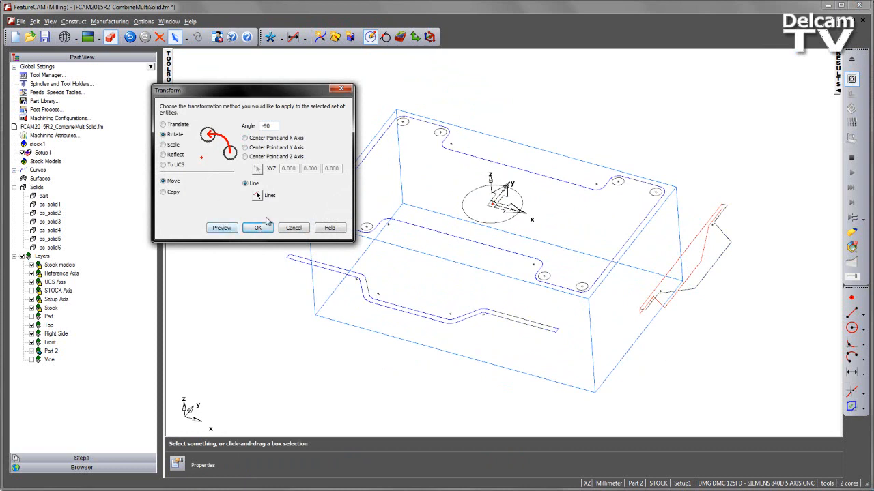
pyautogui.click(306, 231)
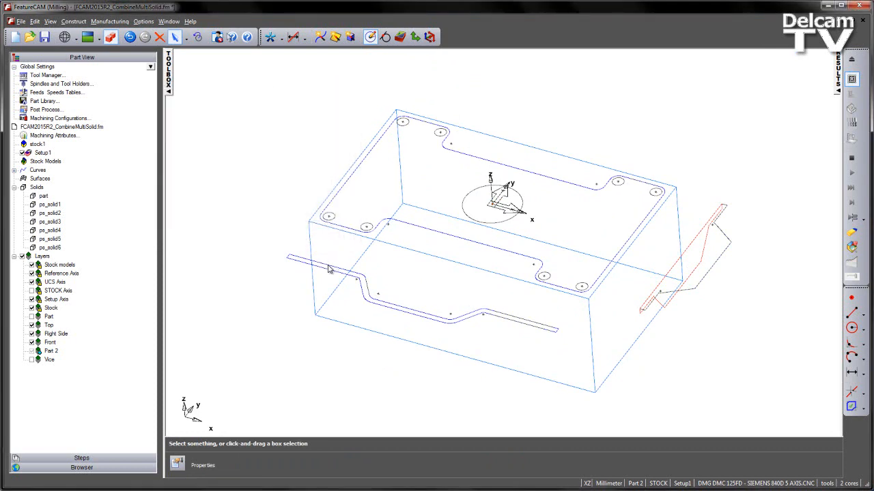
pyautogui.click(333, 269)
pyautogui.click(197, 38)
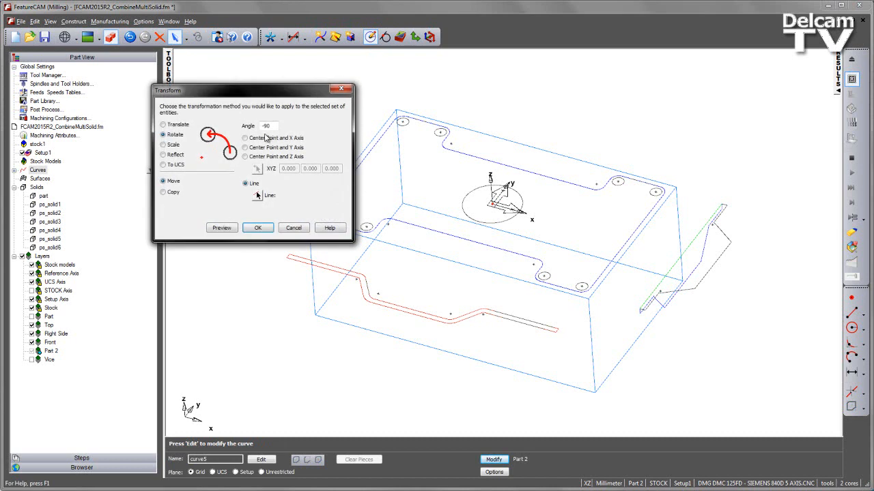
pyautogui.click(257, 195)
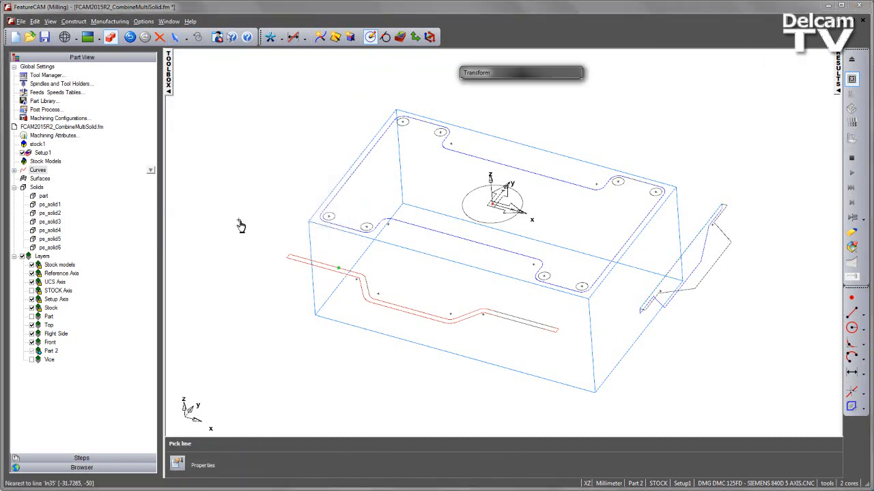
pyautogui.click(323, 267)
pyautogui.click(218, 229)
pyautogui.moveTo(455, 330); pyautogui.dragTo(255, 212, button='middle')
pyautogui.click(258, 228)
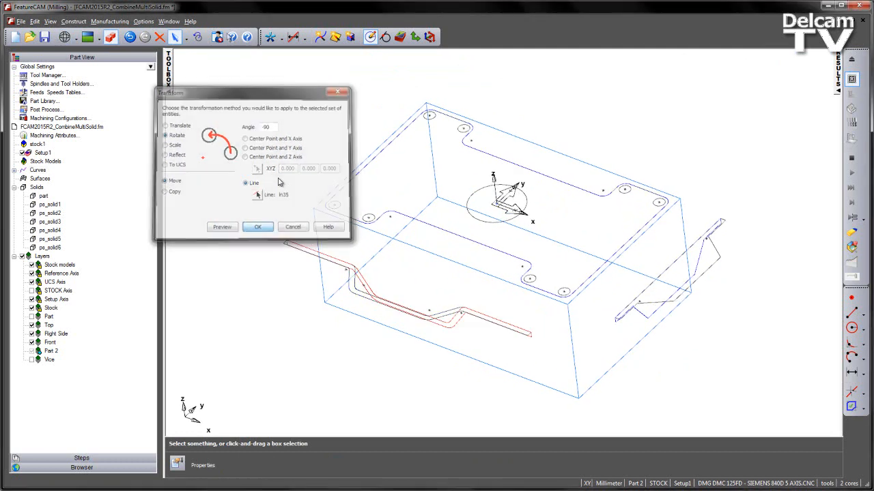
pyautogui.click(280, 166)
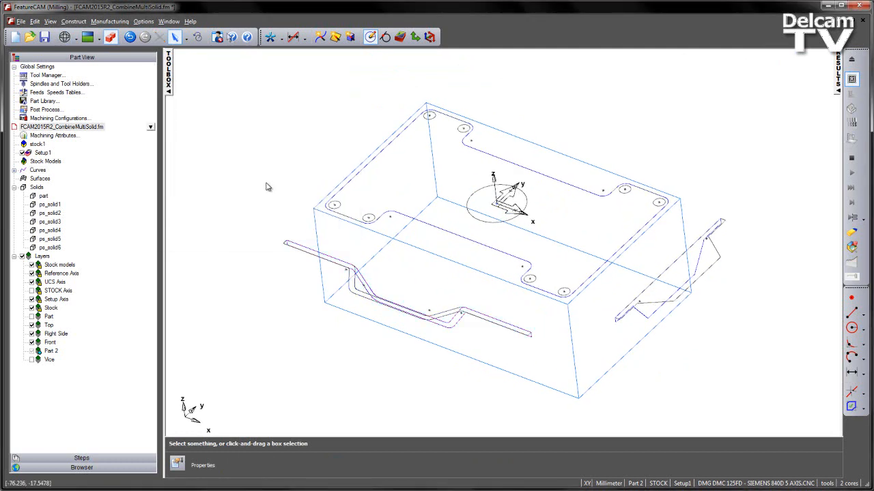
# - Hide all construction geometry, keeping the three curves and the stock displayed
pyautogui.click(305, 38)
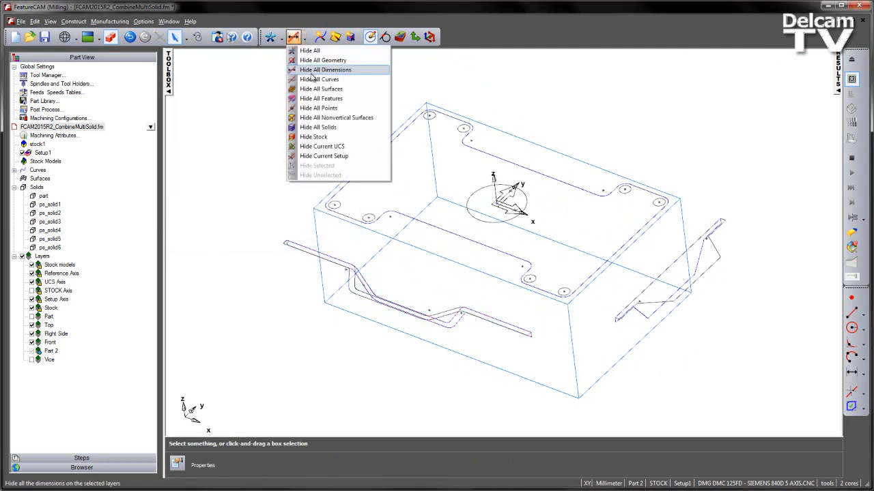
pyautogui.click(318, 70)
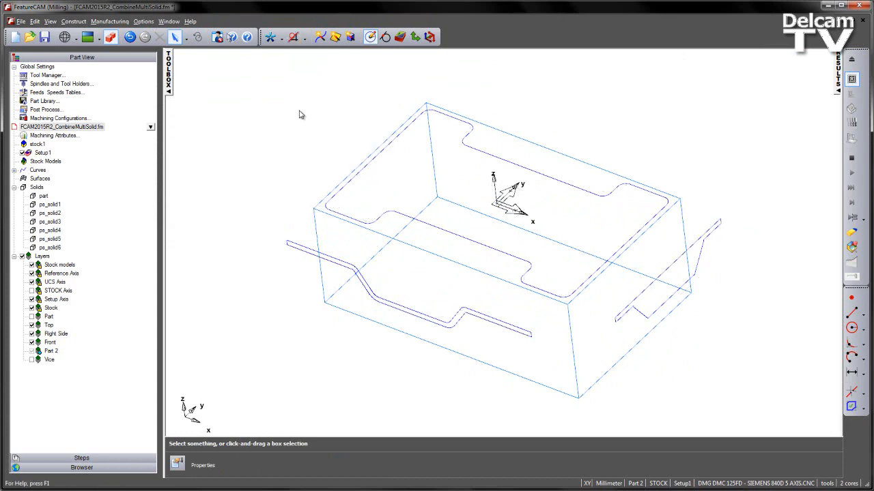
pyautogui.moveTo(471, 313); pyautogui.dragTo(472, 261, button='middle')
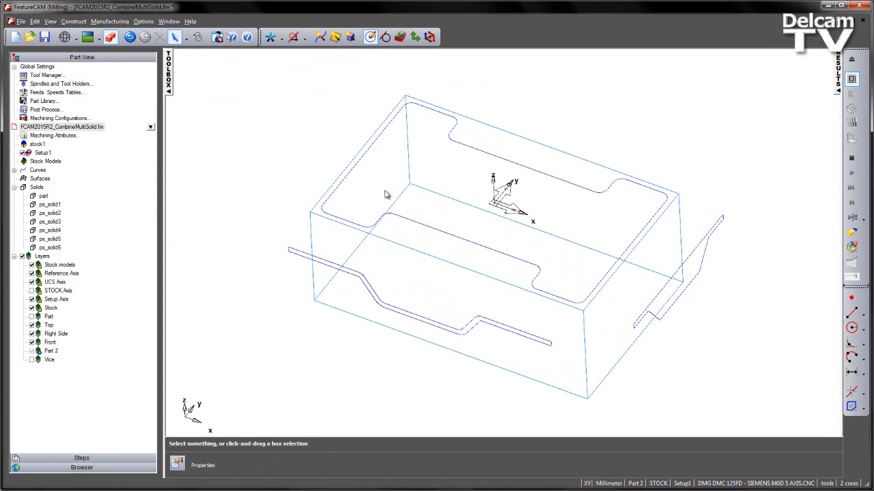
# - Extrude the plate's top outline curve as a new base solid along the vector X 0, Y 0, Z -50
pyautogui.click(468, 148)
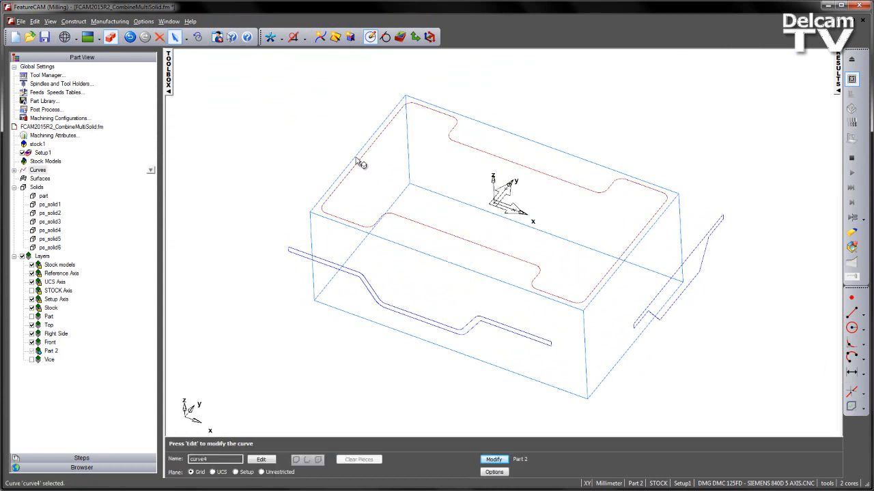
pyautogui.click(350, 37)
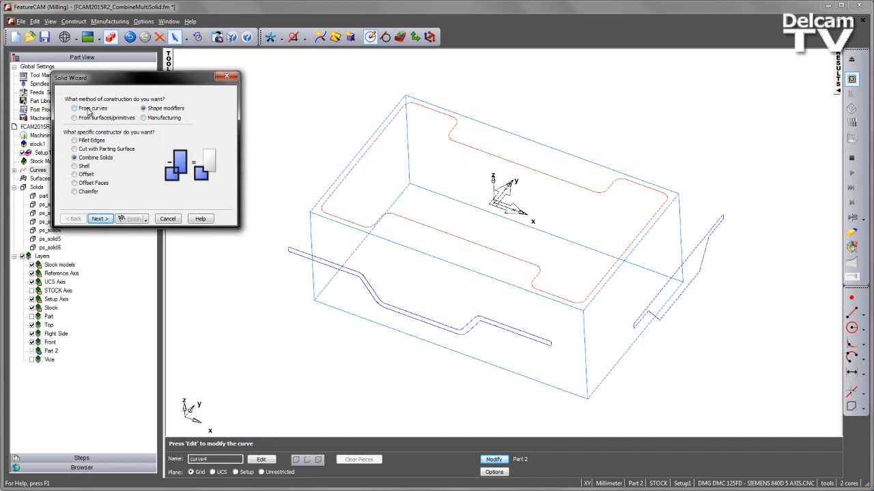
pyautogui.click(89, 109)
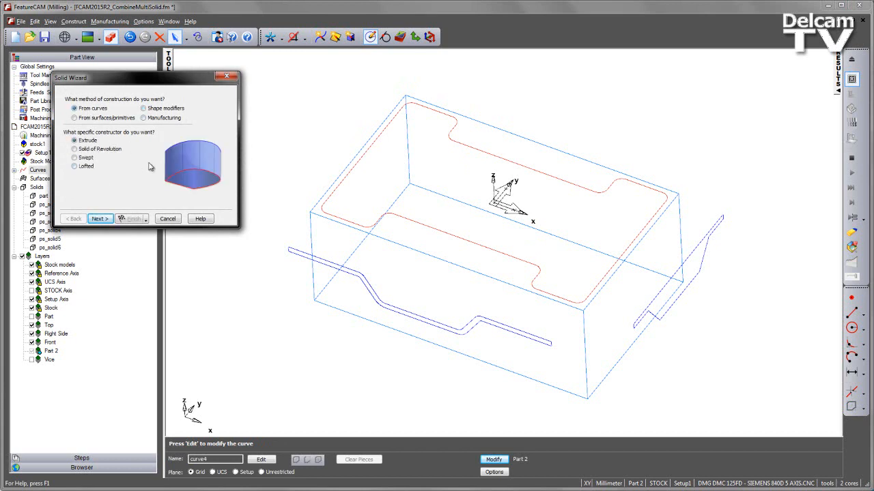
pyautogui.click(99, 219)
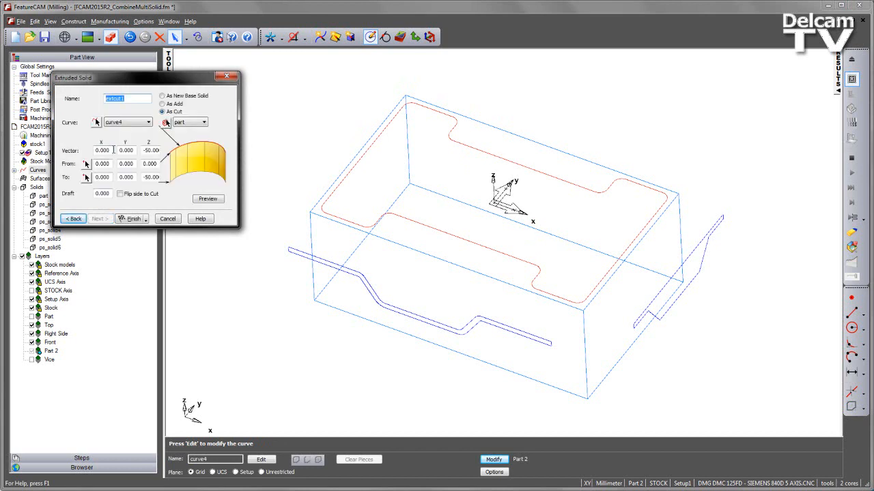
pyautogui.click(176, 96)
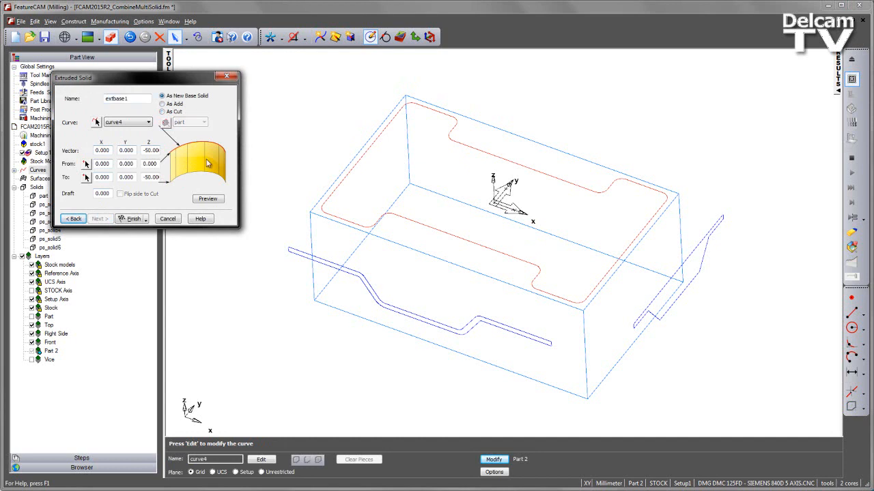
pyautogui.click(208, 200)
pyautogui.moveTo(419, 202)
pyautogui.mouseDown(button='middle')
pyautogui.moveTo(404, 109)
pyautogui.moveTo(428, 215)
pyautogui.mouseUp(button='middle')
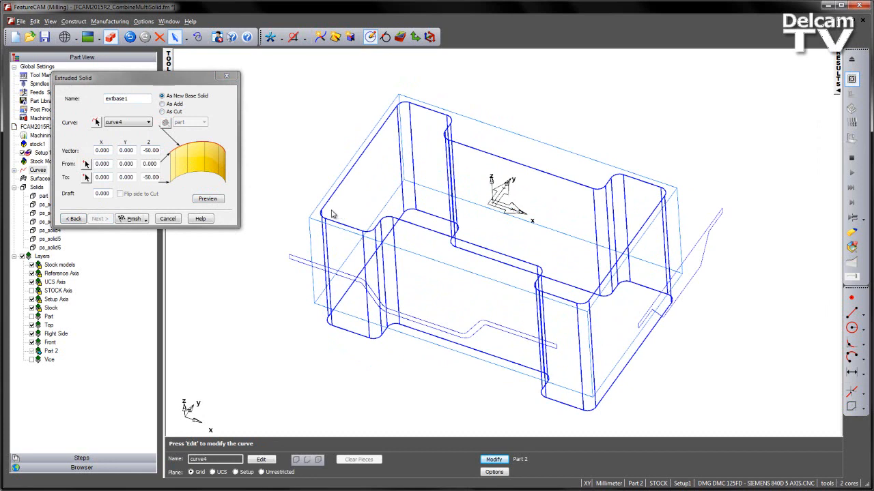
pyautogui.click(131, 219)
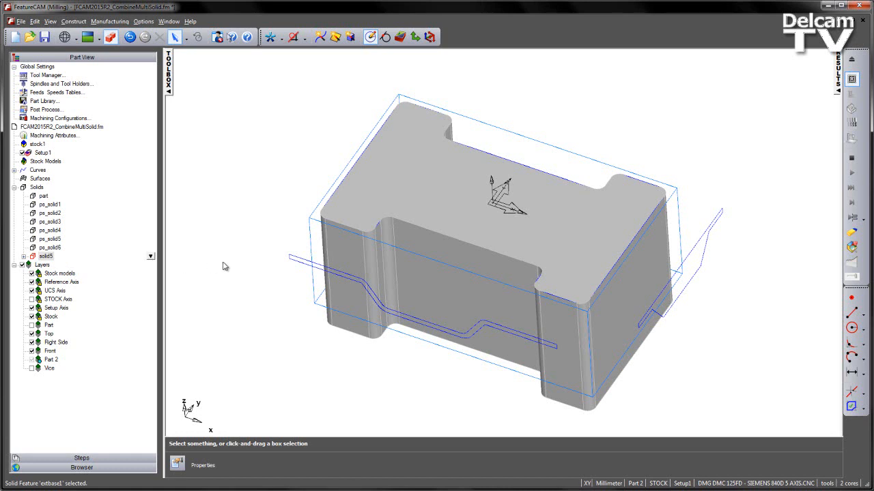
# - Extrude the front profile curve as a new base solid along the vector X 0, Y 100, Z 0
pyautogui.click(294, 262)
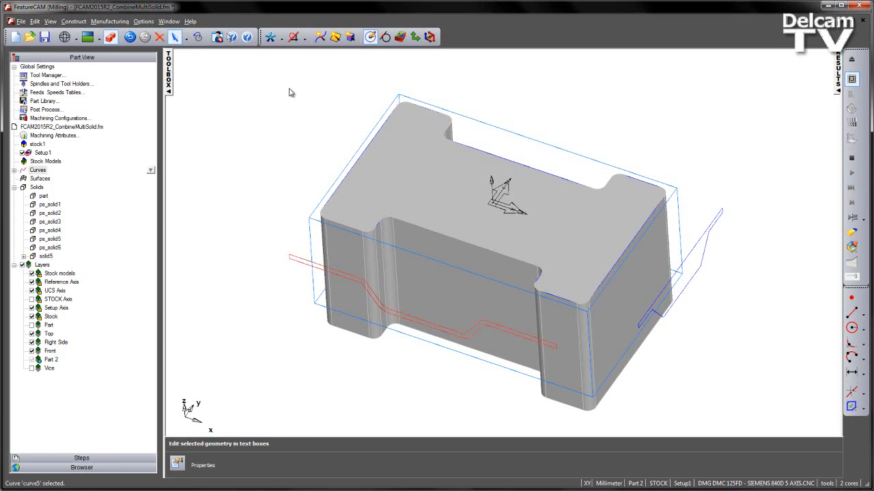
pyautogui.click(350, 37)
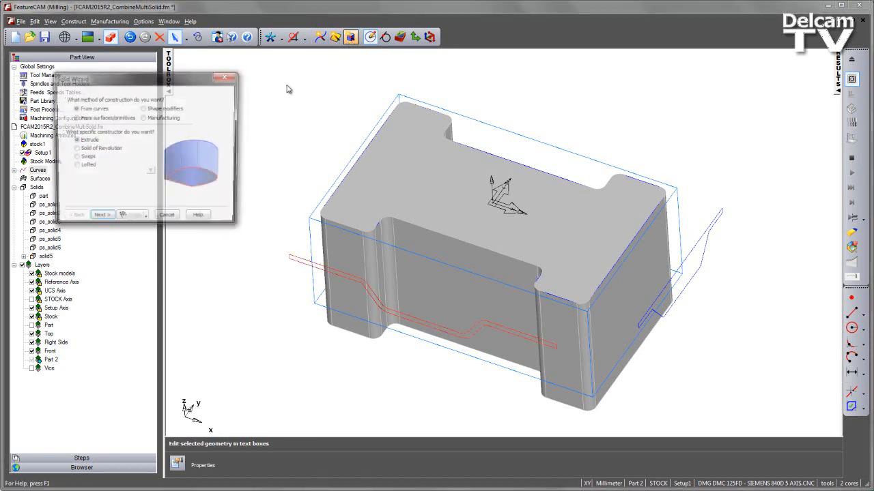
pyautogui.click(99, 218)
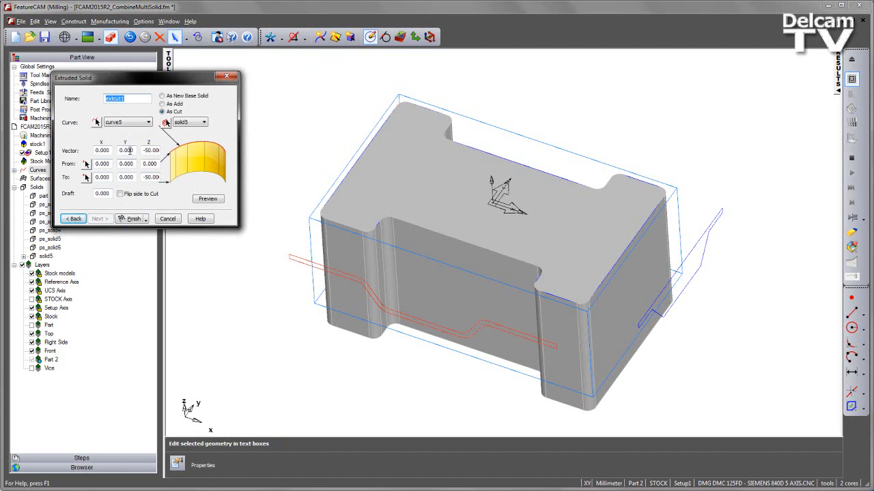
pyautogui.click(136, 151)
pyautogui.write('100')
pyautogui.click(162, 96)
pyautogui.doubleClick(145, 150)
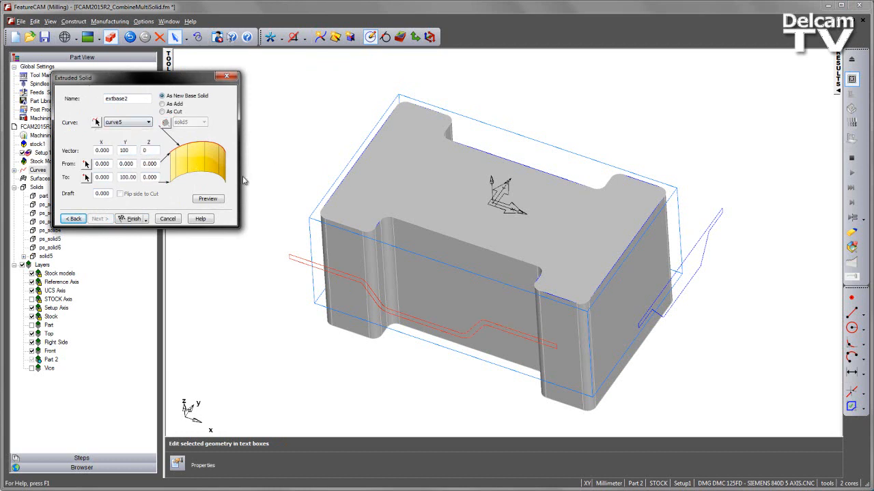
pyautogui.click(218, 198)
pyautogui.moveTo(460, 305); pyautogui.dragTo(462, 281, button='middle')
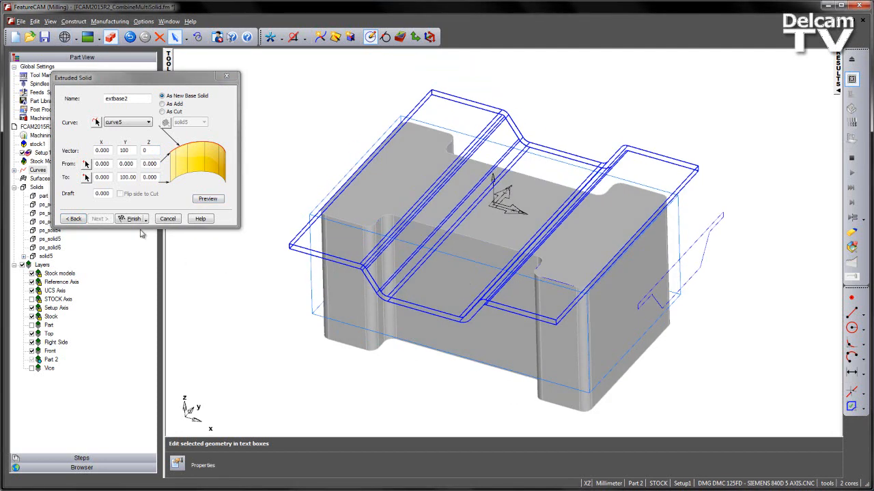
pyautogui.click(134, 219)
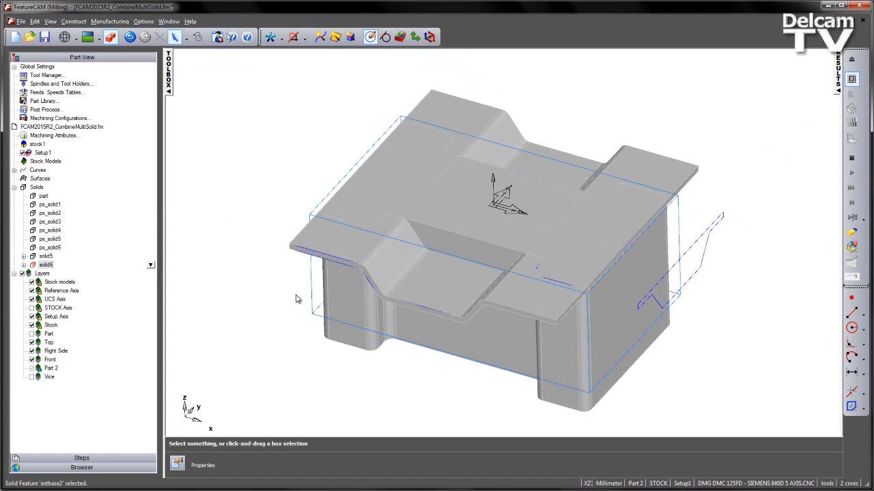
# - Extrude the side profile curve as a new base solid along the vector X -150, Y 0, Z 0
pyautogui.click(715, 225)
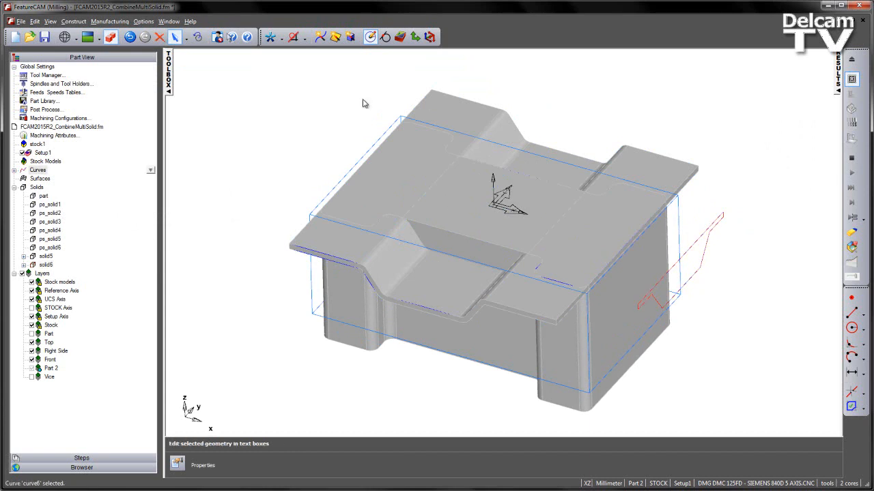
pyautogui.click(351, 37)
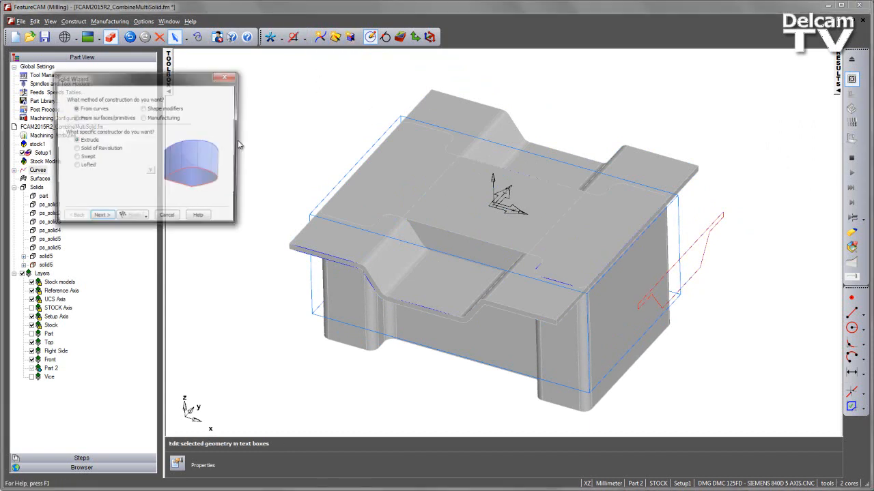
pyautogui.click(106, 220)
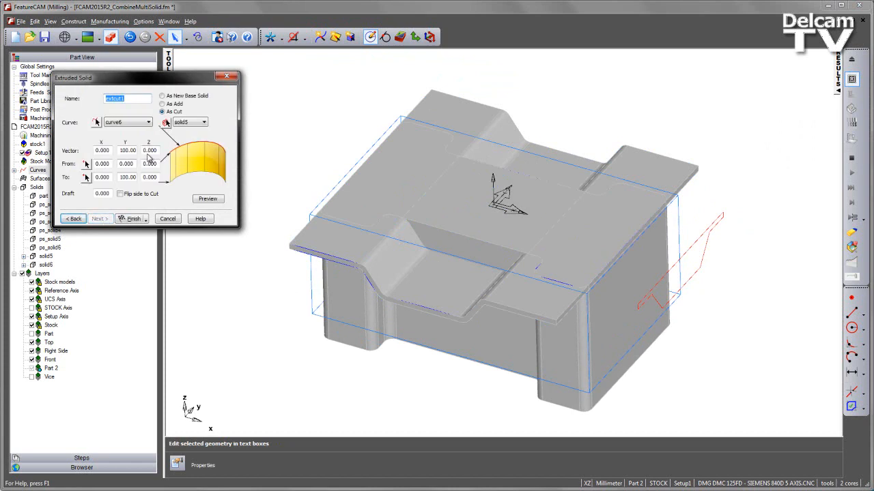
pyautogui.click(125, 150)
pyautogui.write('0')
pyautogui.hotkey('shift', 'Tab')
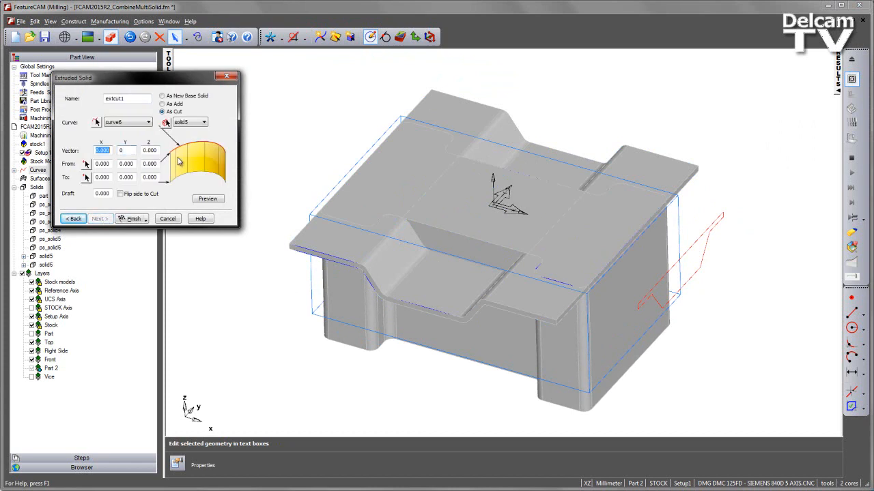
pyautogui.write('-150')
pyautogui.click(183, 96)
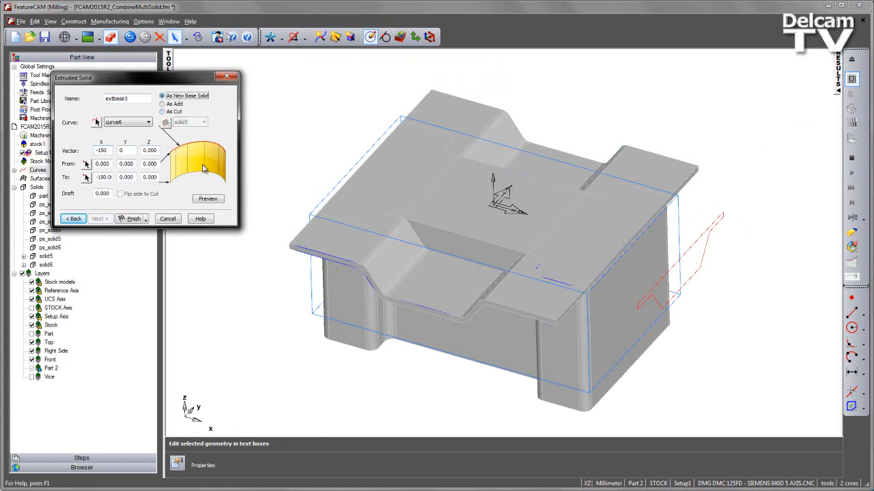
pyautogui.click(208, 200)
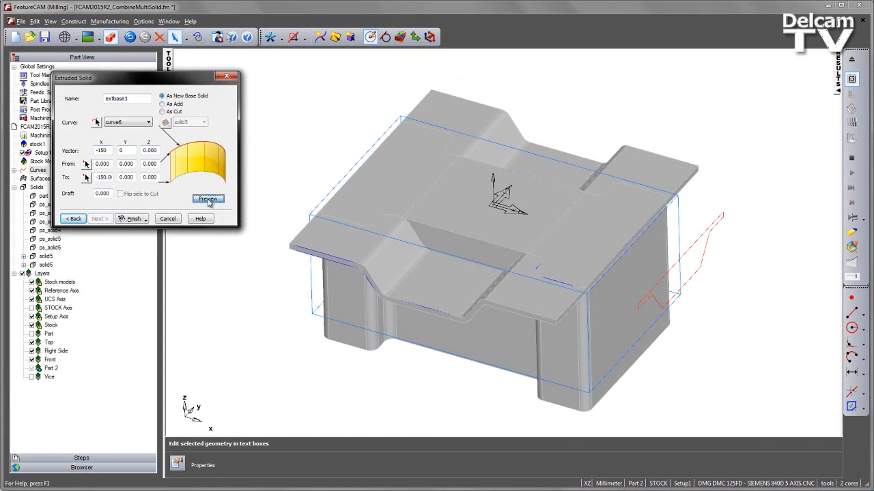
pyautogui.click(133, 218)
# - Set up a Combine Solids shape modifier with Intersection as its operation
pyautogui.moveTo(531, 288); pyautogui.dragTo(453, 234, button='middle')
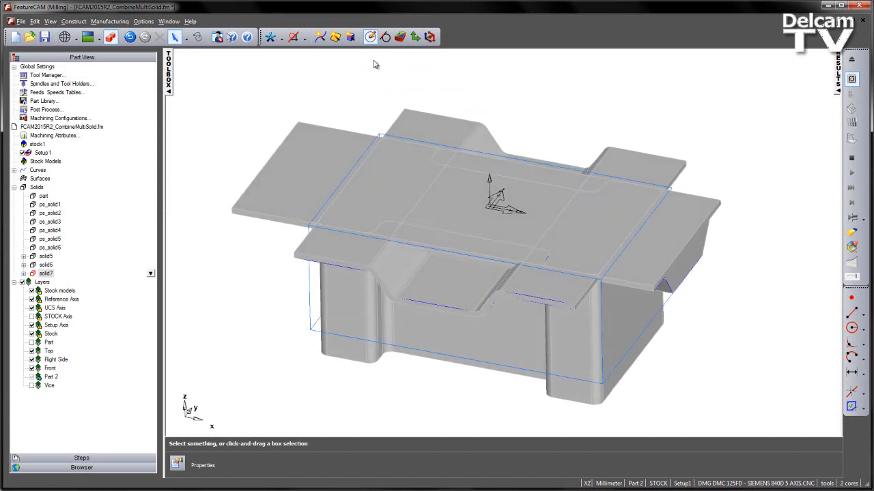
pyautogui.click(351, 37)
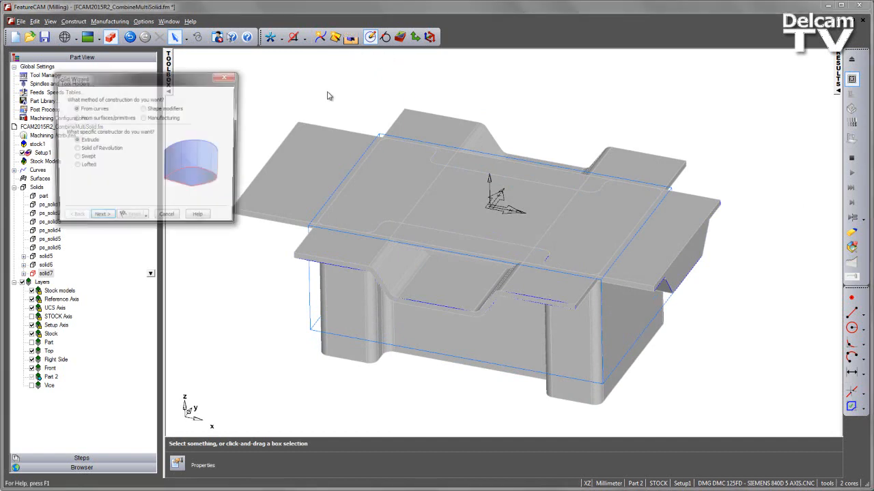
pyautogui.moveTo(179, 82); pyautogui.dragTo(296, 79)
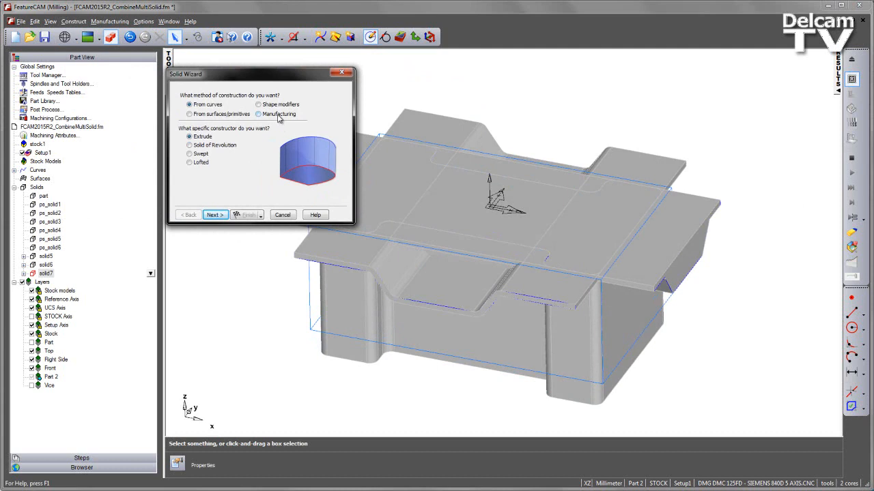
pyautogui.click(278, 104)
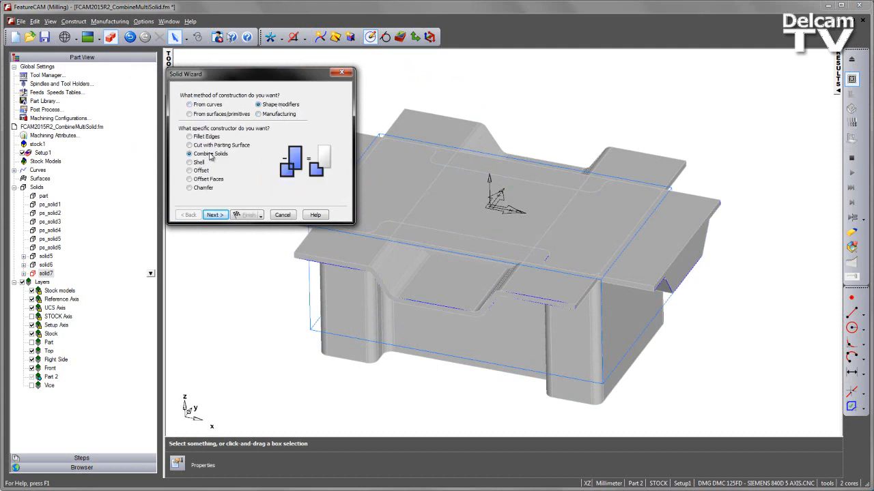
pyautogui.click(216, 215)
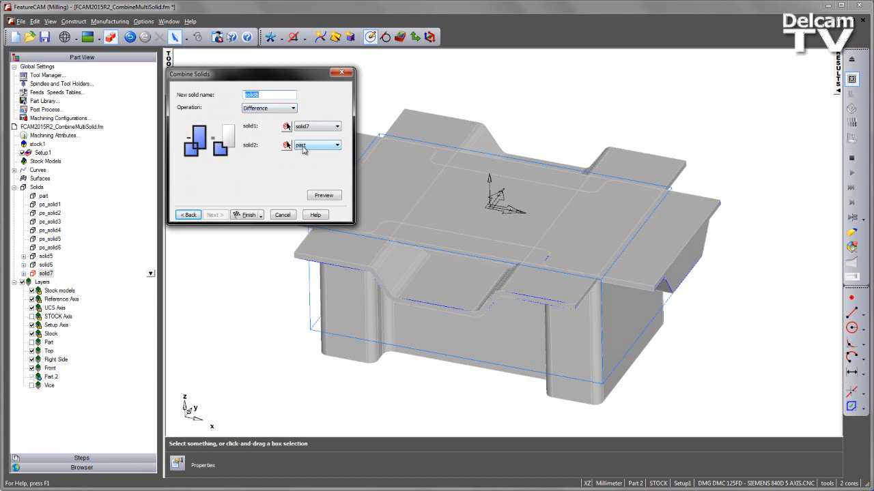
pyautogui.click(292, 109)
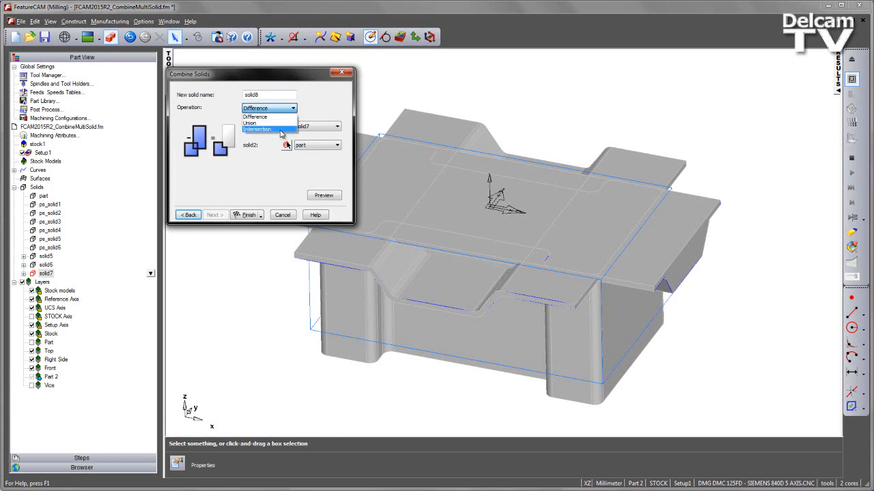
pyautogui.click(279, 129)
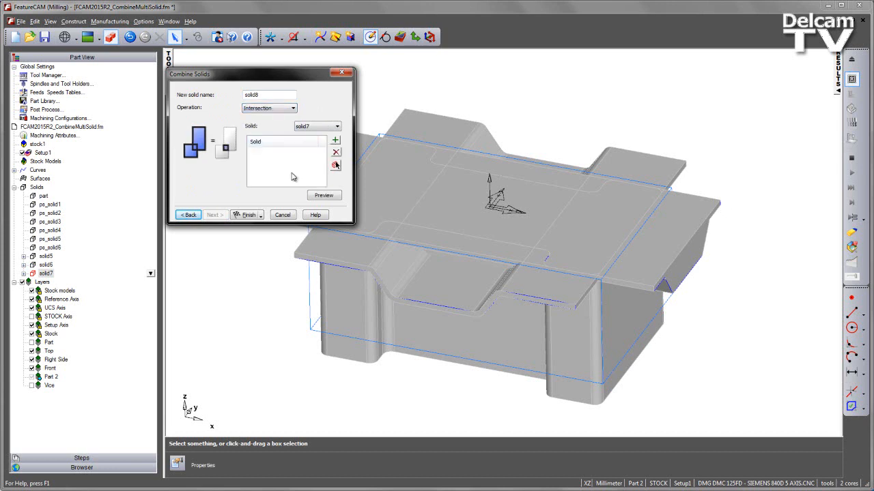
# - Pick the side-profile, front-profile and top-outline solids, preview their intersection, and create the combined solid
pyautogui.click(335, 166)
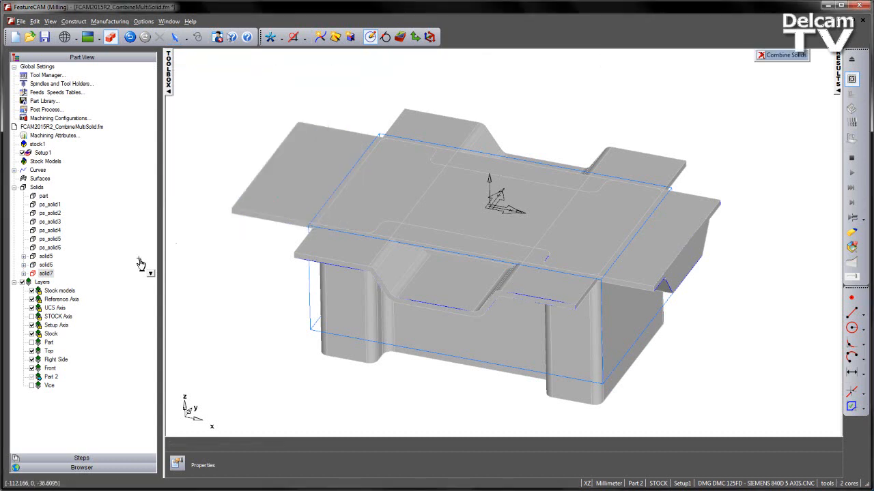
pyautogui.click(275, 209)
pyautogui.click(362, 270)
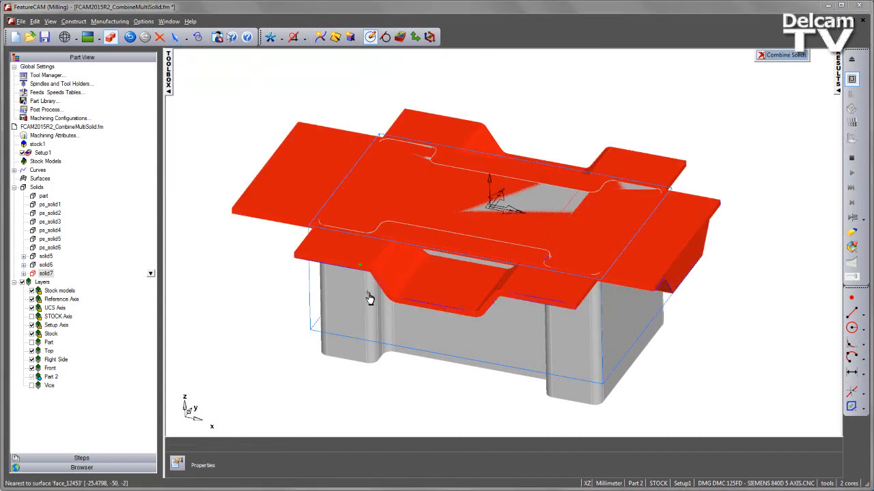
pyautogui.click(462, 337)
pyautogui.click(762, 56)
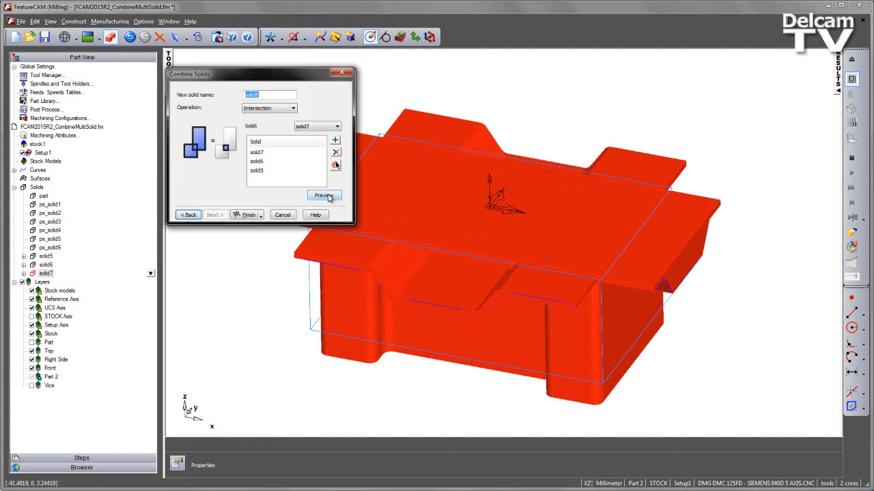
pyautogui.click(329, 198)
pyautogui.moveTo(548, 193); pyautogui.dragTo(511, 187, button='middle')
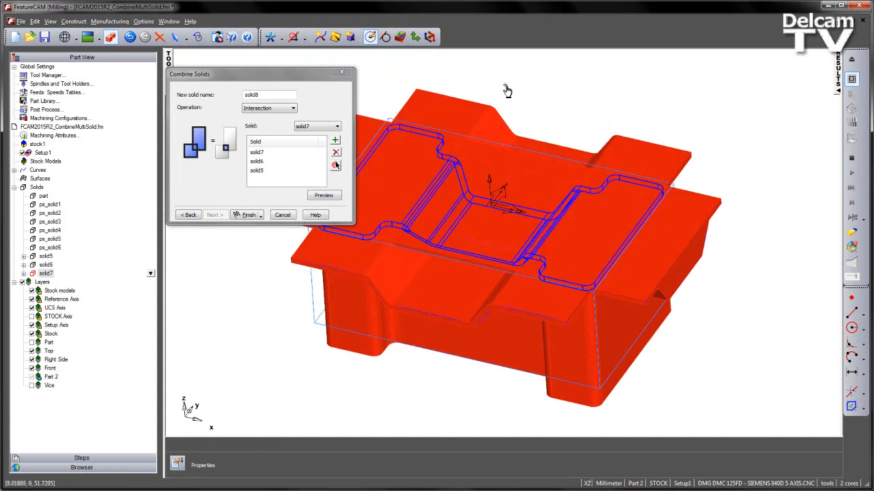
pyautogui.click(248, 215)
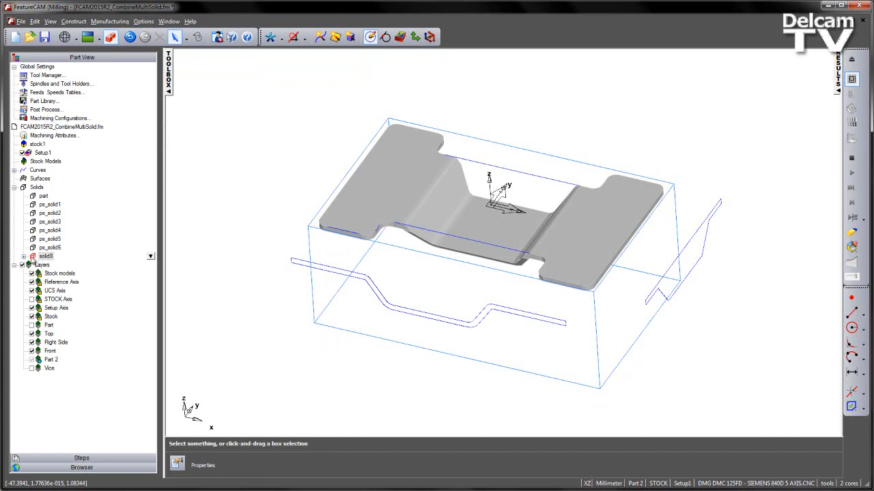
# - Examine the combined solid's construction history, including its source solids and their extrusions
pyautogui.click(23, 257)
pyautogui.click(34, 265)
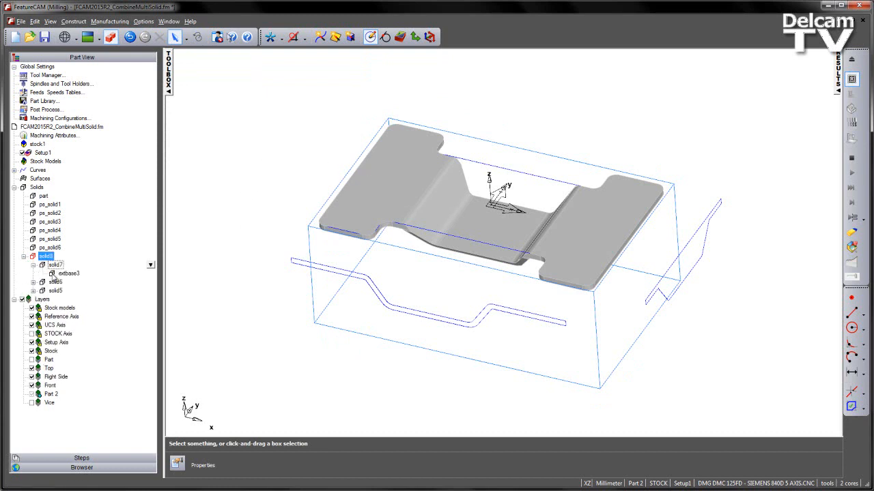
pyautogui.click(34, 281)
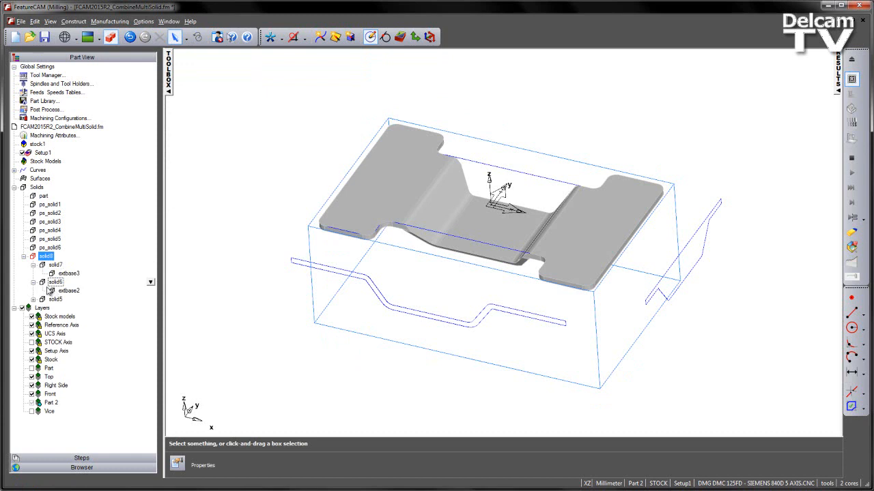
pyautogui.click(24, 256)
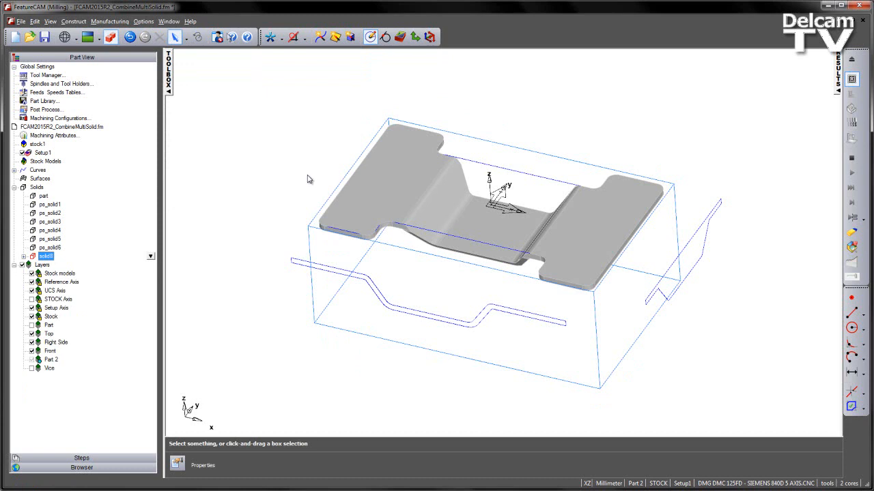
# - Show all the hidden construction geometry together with the combined solid
pyautogui.click(282, 37)
pyautogui.click(293, 60)
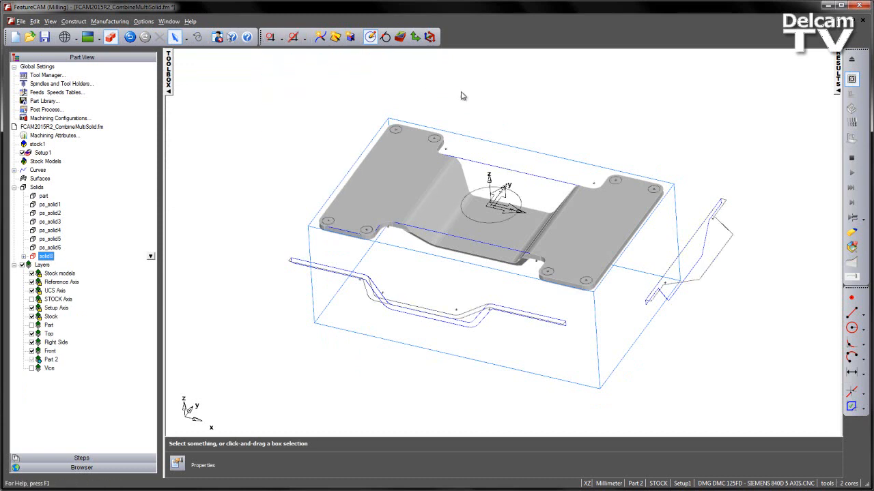
# - Start an extruded cut in the combined bracket solid from the circle at the centre of the top view
pyautogui.moveTo(463, 96); pyautogui.dragTo(472, 106, button='middle')
pyautogui.hotkey('ctrl', '5')
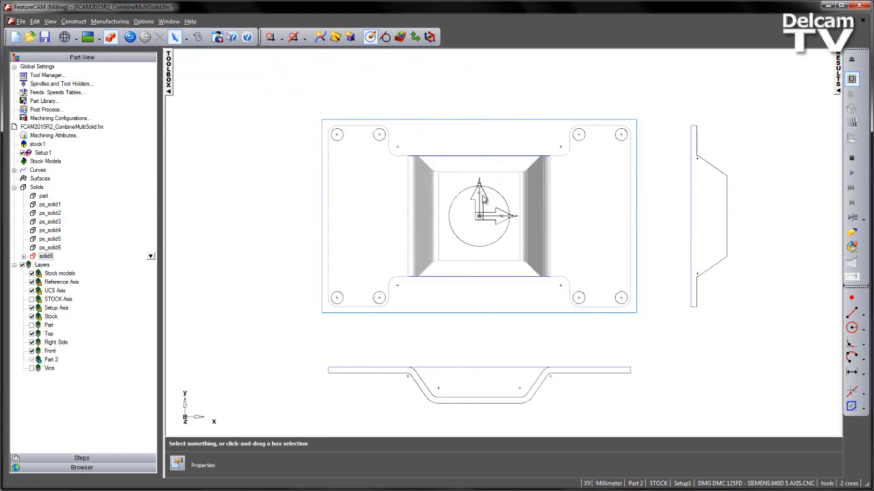
pyautogui.click(502, 199)
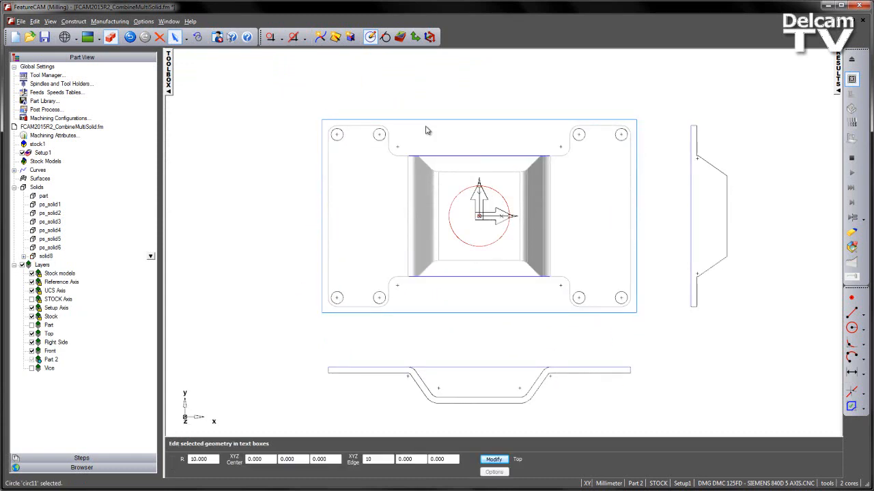
pyautogui.click(350, 37)
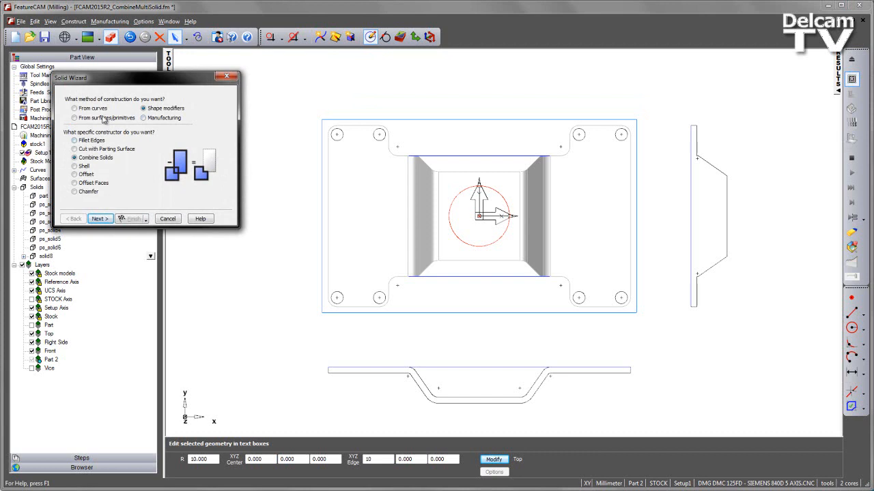
pyautogui.click(101, 109)
pyautogui.click(102, 219)
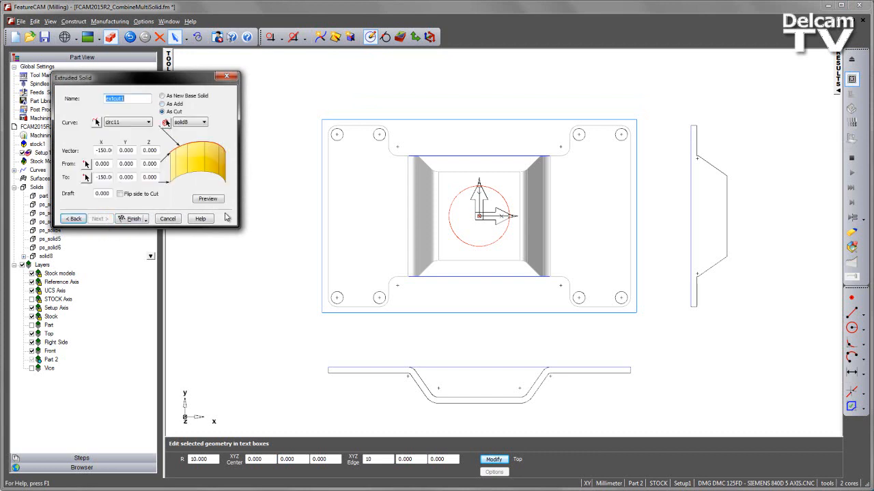
# - Set the cut's extrusion vector to X 0 and Z -50, preview it, and create the central hole
pyautogui.doubleClick(108, 150)
pyautogui.write('0')
pyautogui.press('Tab')
pyautogui.press('Tab')
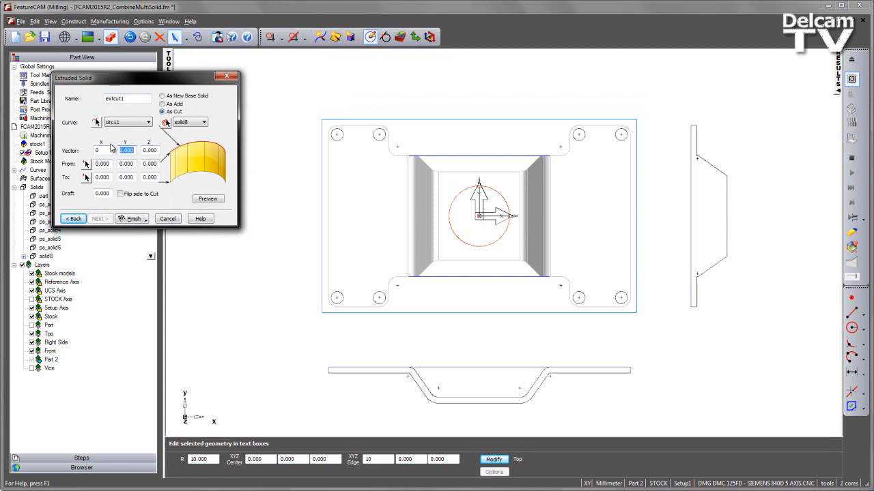
pyautogui.write('-50')
pyautogui.click(207, 201)
pyautogui.moveTo(498, 276); pyautogui.dragTo(458, 118, button='middle')
pyautogui.click(134, 220)
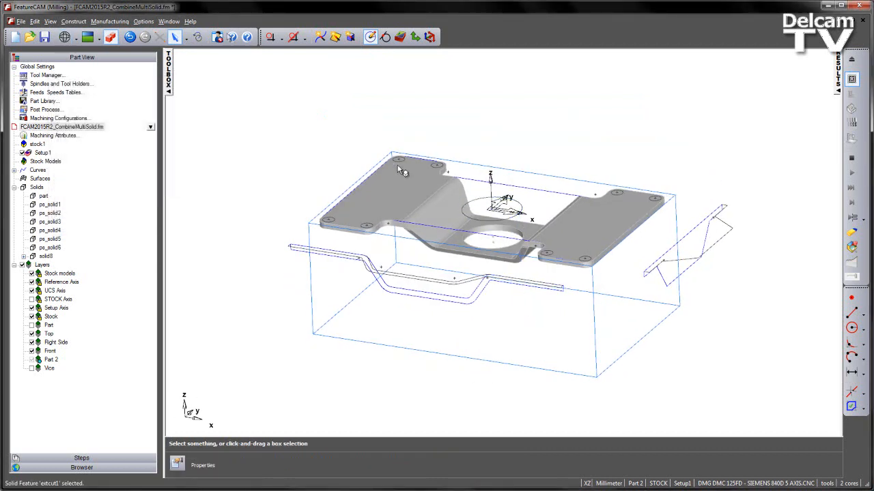
# - Hide all geometry and all curves so that only the bracket solid remains with the stock outline
pyautogui.moveTo(497, 140)
pyautogui.mouseDown(button='middle')
pyautogui.moveTo(497, 122)
pyautogui.moveTo(500, 136)
pyautogui.mouseUp(button='middle')
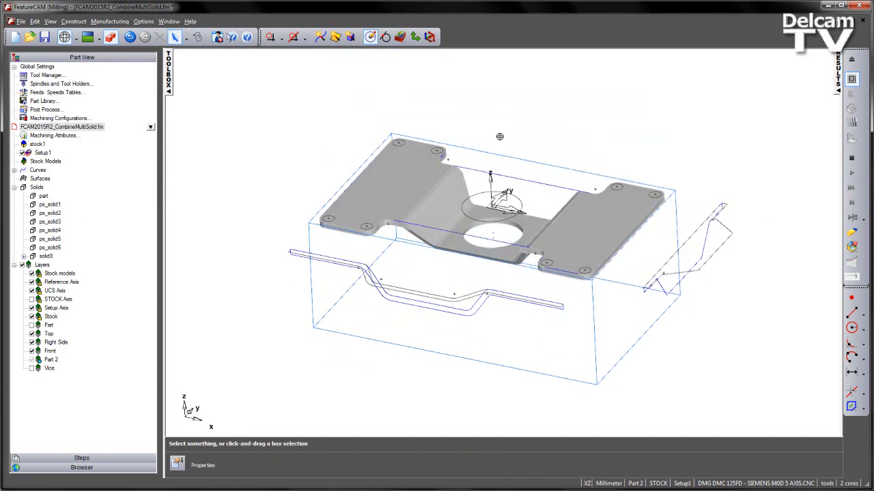
pyautogui.click(304, 39)
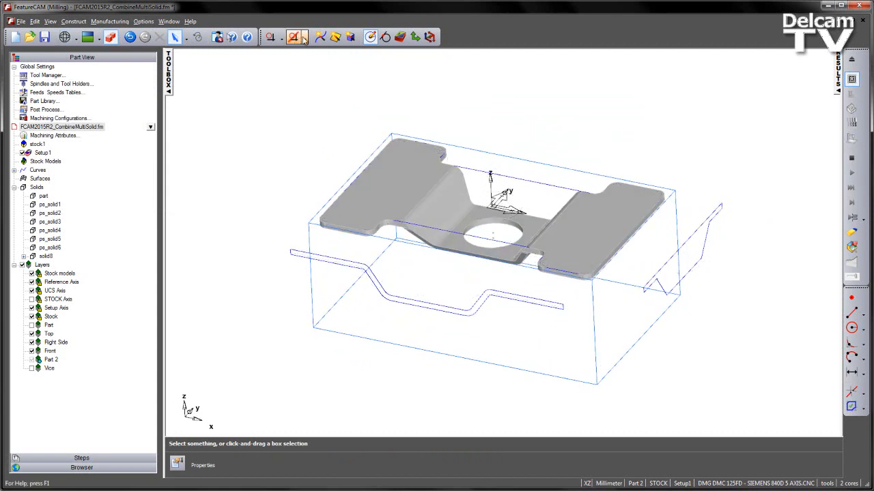
pyautogui.click(305, 39)
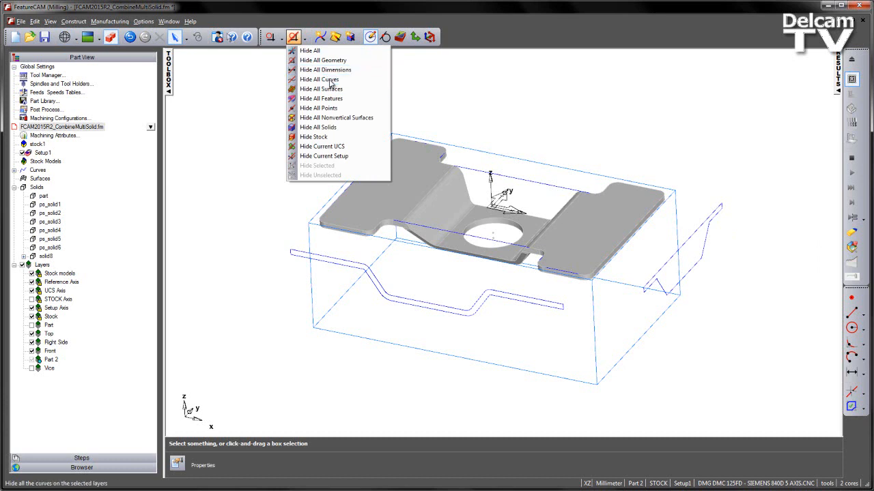
pyautogui.click(331, 80)
pyautogui.moveTo(538, 99); pyautogui.dragTo(356, 175, button='middle')
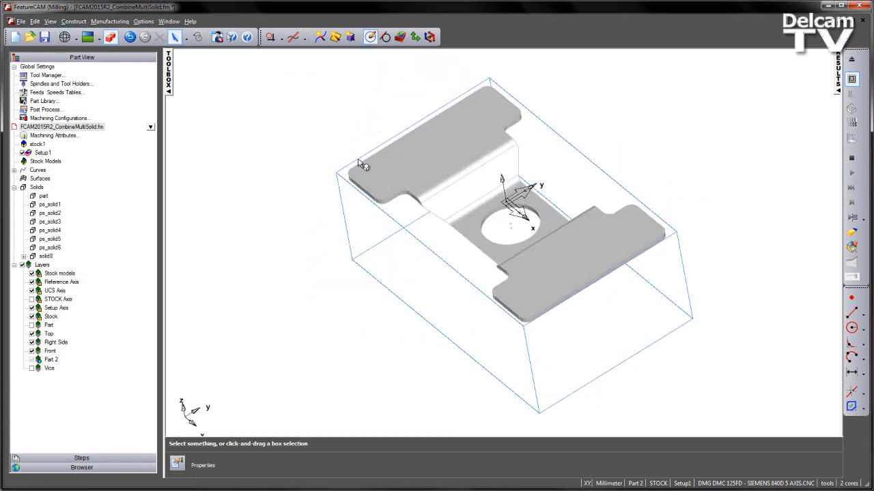
pyautogui.moveTo(399, 338); pyautogui.dragTo(536, 205, button='middle')
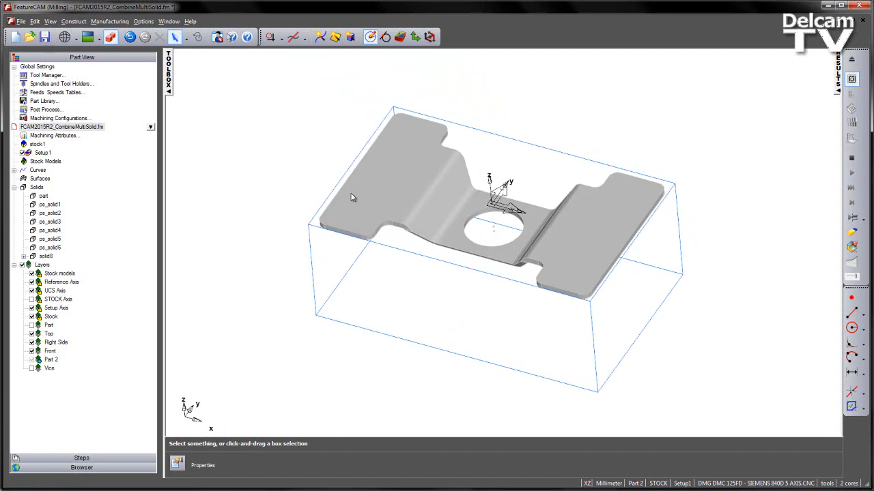
# - Show the Vice layer and view the whole vice around the bracket from its long side
pyautogui.click(31, 368)
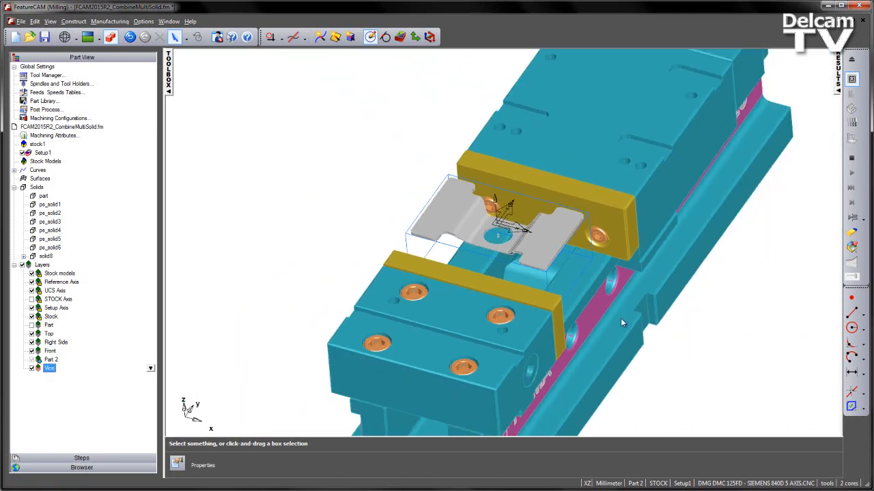
pyautogui.moveTo(621, 323); pyautogui.dragTo(321, 246, button='middle')
pyautogui.scroll(-2, 399, 232)
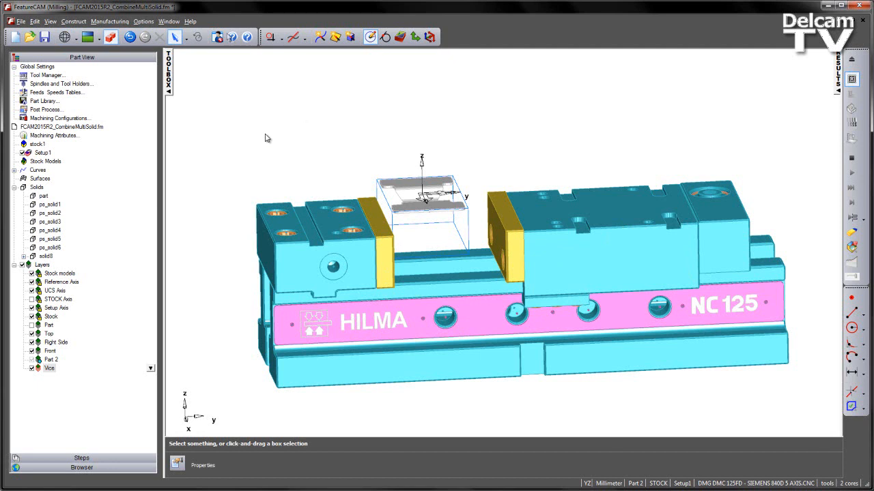
# - Set up a Combine Solids shape modifier with Union as its operation for the fixed half of the vice
pyautogui.click(349, 37)
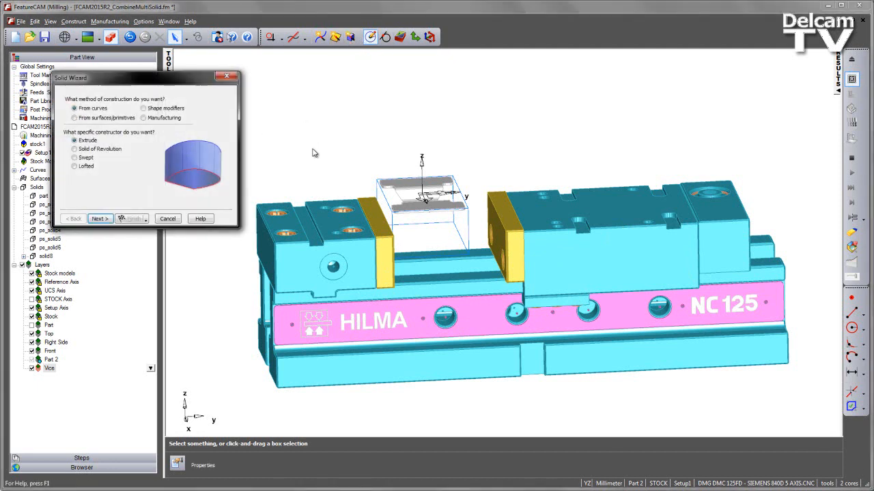
pyautogui.click(175, 109)
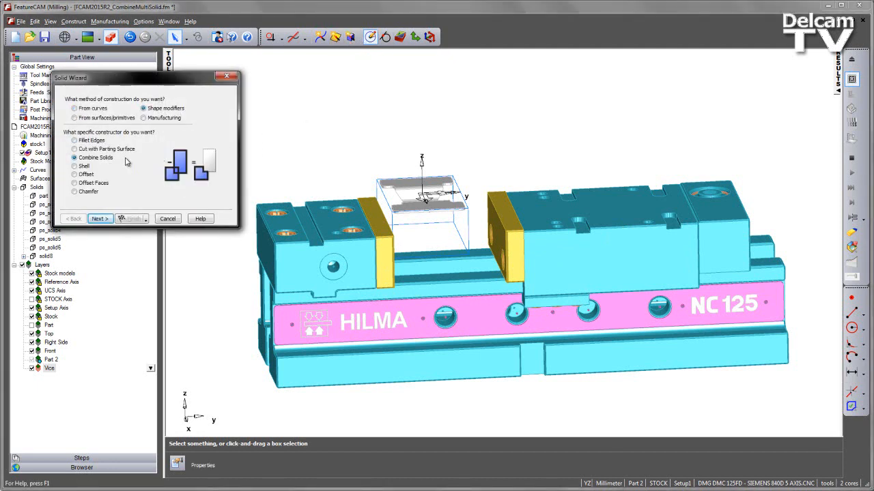
pyautogui.click(101, 219)
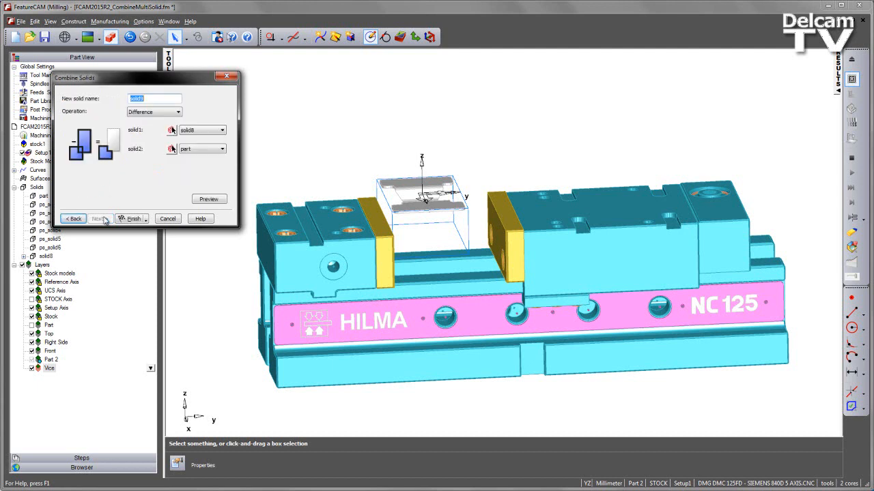
pyautogui.click(154, 112)
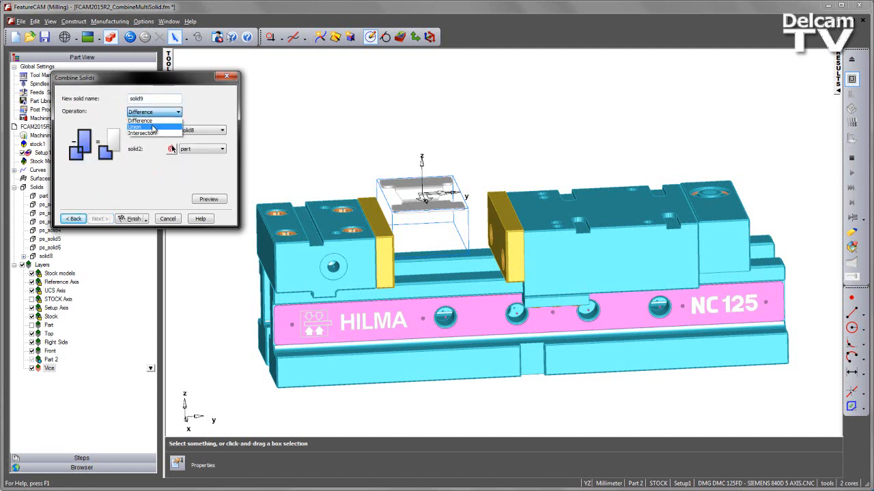
pyautogui.click(154, 127)
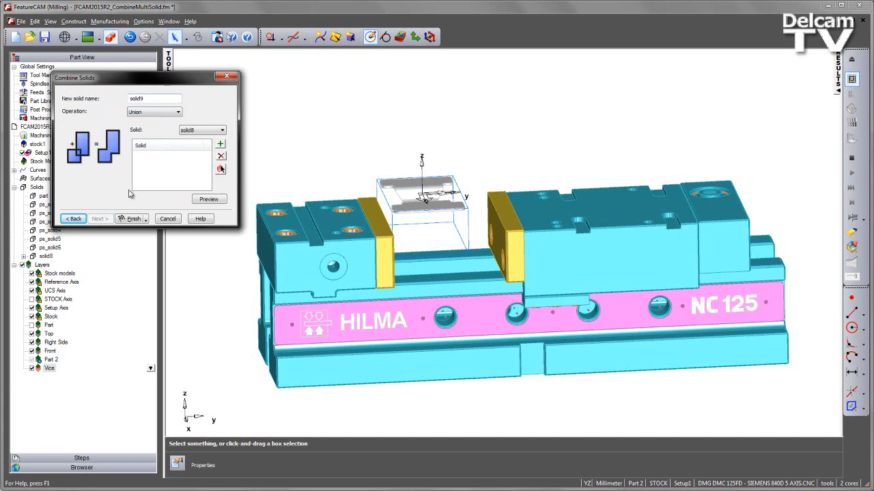
# - Pick the vice's fixed jaw plate, fixed jaw block and base, name the union vice_fixed, preview and create it, and check the new solid
pyautogui.click(220, 171)
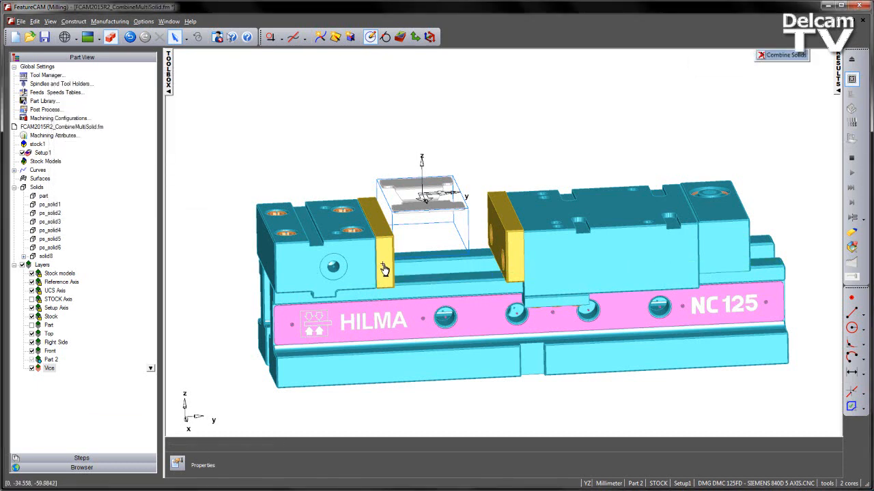
pyautogui.click(313, 268)
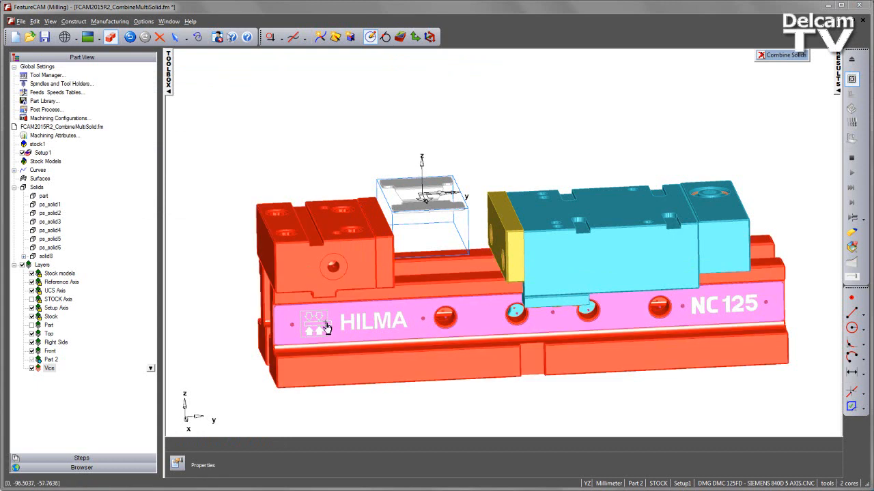
pyautogui.click(423, 334)
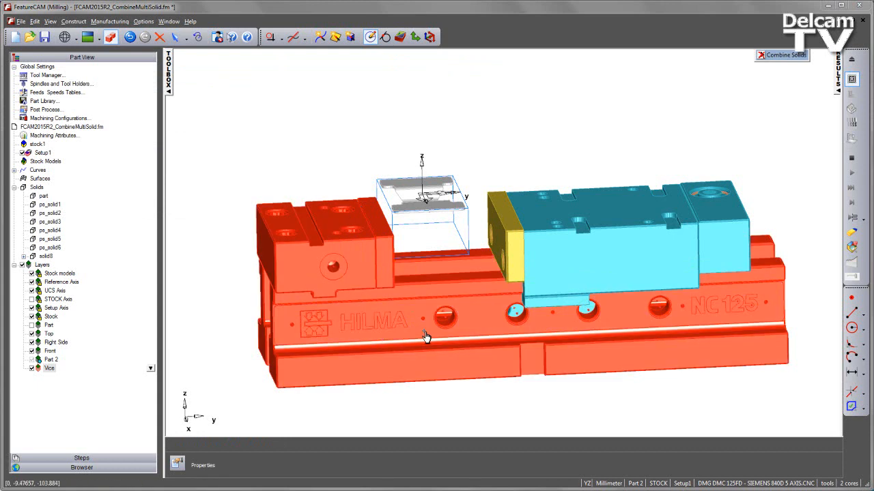
pyautogui.click(759, 56)
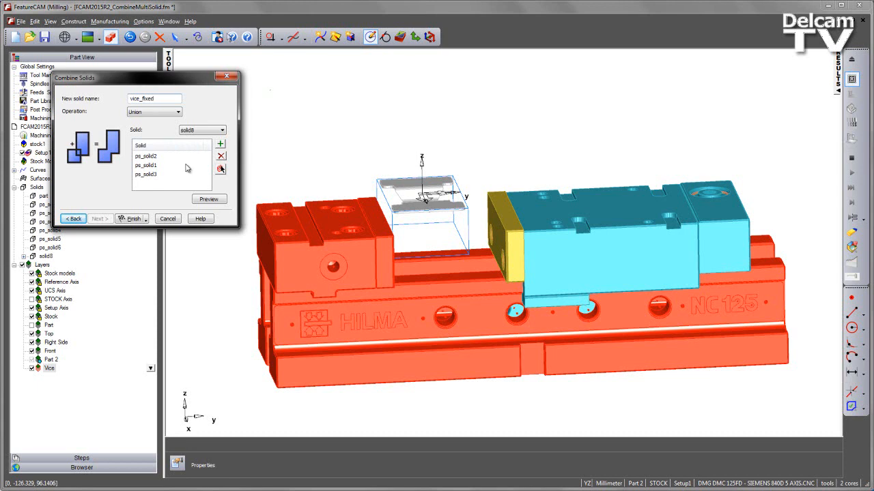
pyautogui.click(209, 200)
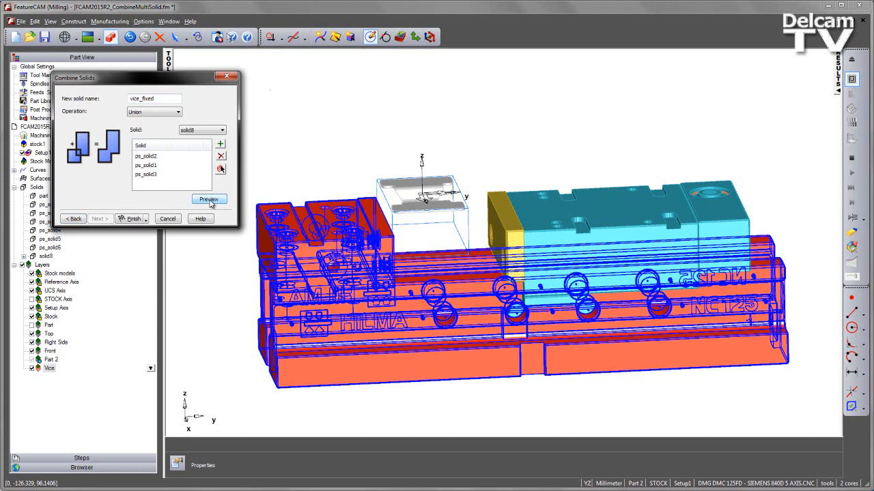
pyautogui.click(131, 219)
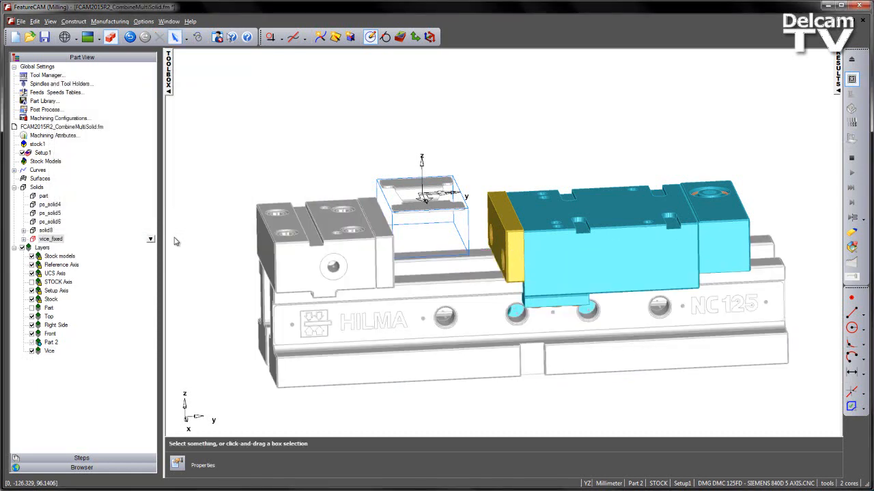
pyautogui.click(51, 239)
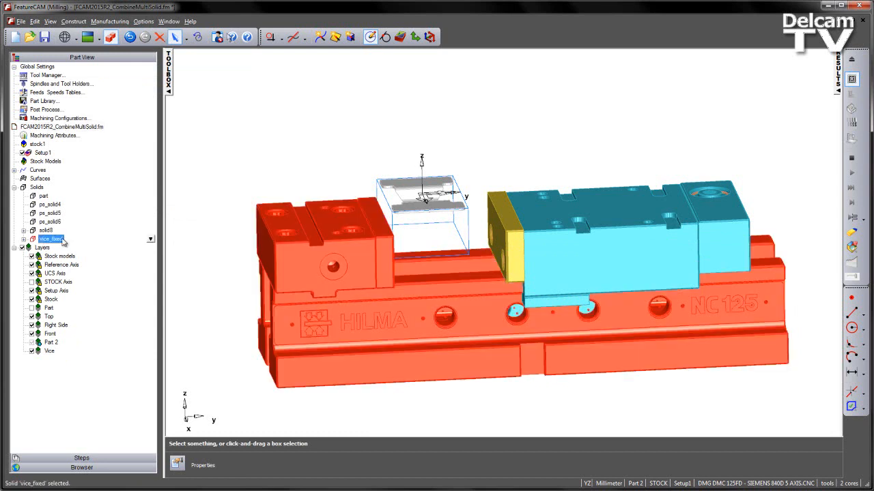
pyautogui.click(251, 176)
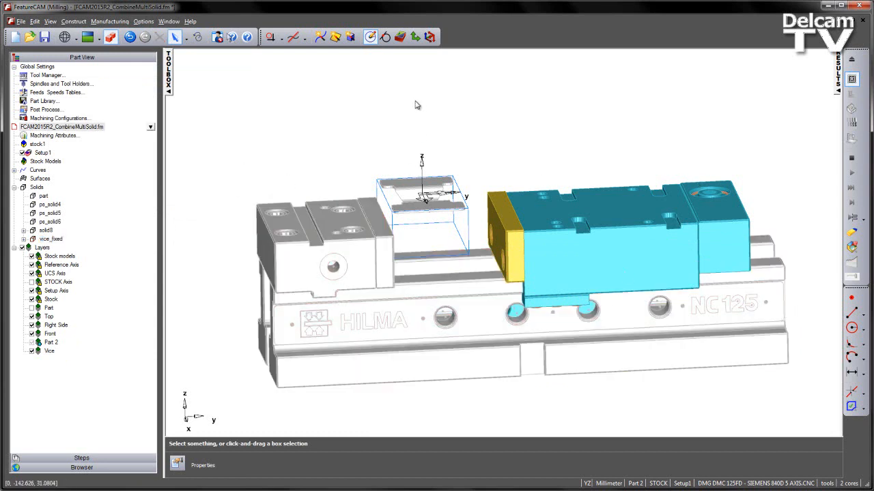
# - Set up another Combine Solids Union for the sliding half of the vice
pyautogui.click(350, 39)
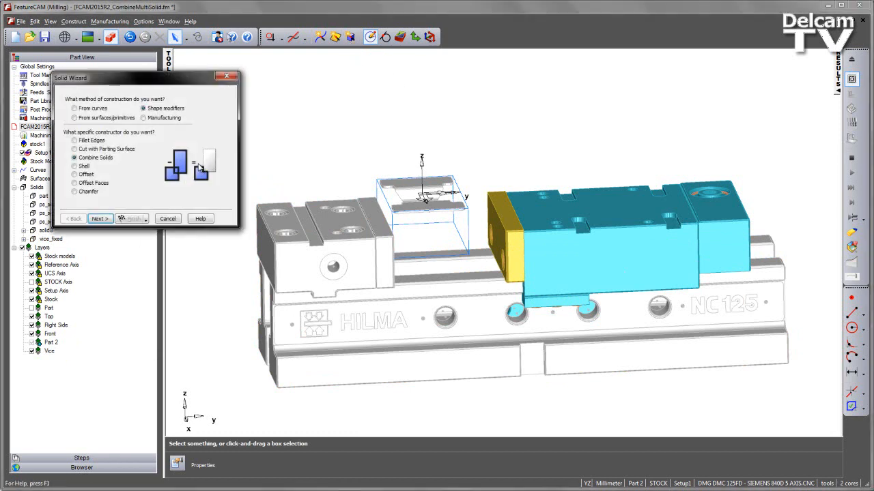
pyautogui.click(100, 219)
pyautogui.click(154, 112)
pyautogui.click(150, 121)
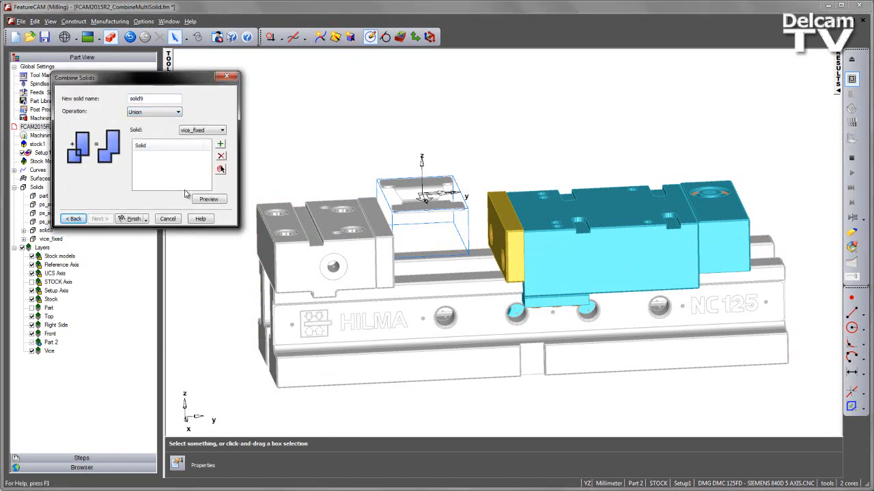
# - Pick the vice's three remaining sliding-jaw solids, name the union vice_sliding, preview it, and create the solid
pyautogui.click(220, 171)
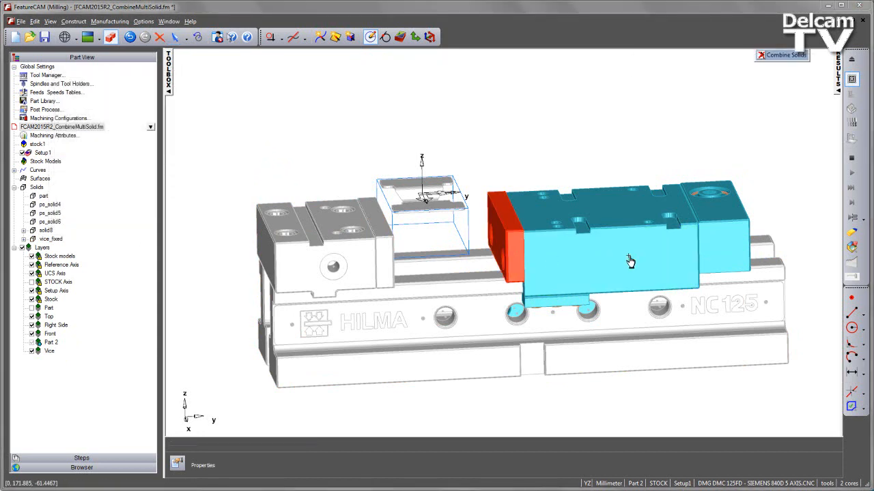
pyautogui.click(706, 255)
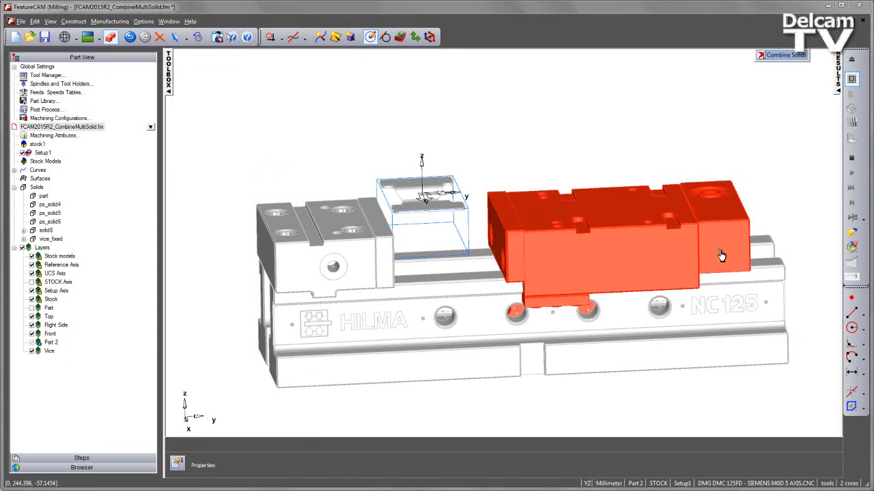
pyautogui.click(768, 56)
pyautogui.write('vice_sliding')
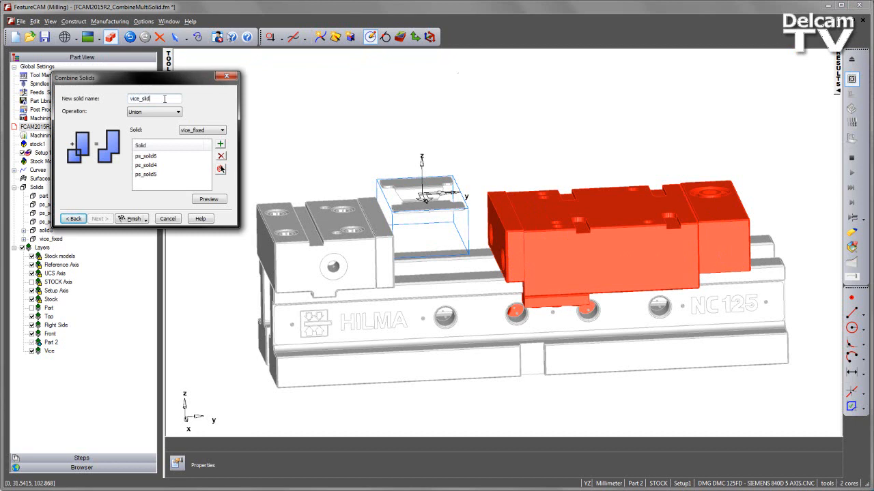
pyautogui.click(205, 199)
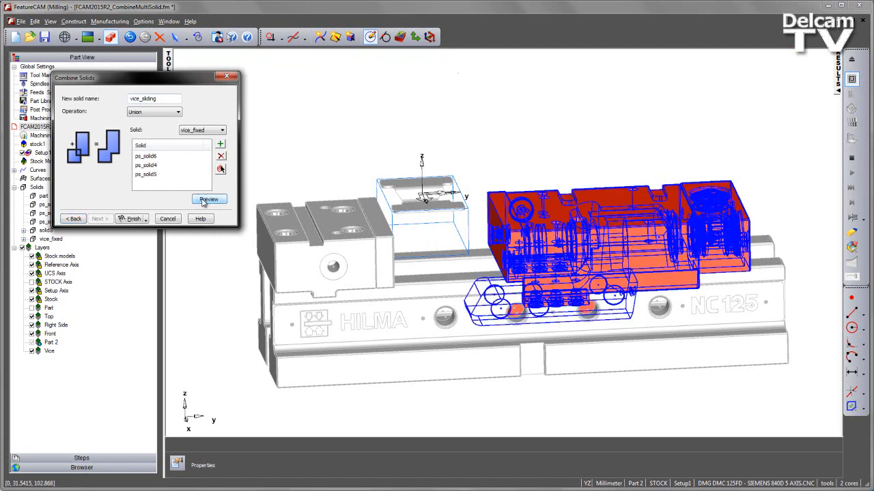
pyautogui.click(130, 218)
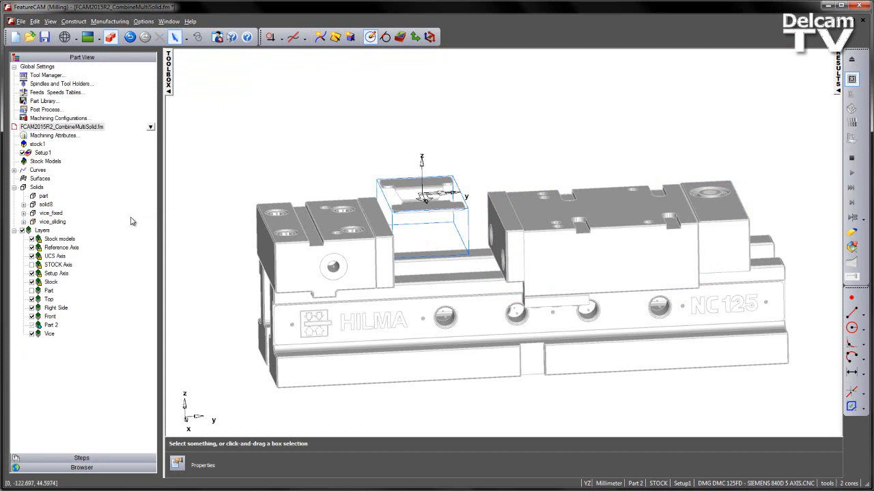
# - Select the vice_sliding solid and set up a Translate move transform with X, Y and Z distances of 0
pyautogui.click(60, 214)
pyautogui.click(60, 223)
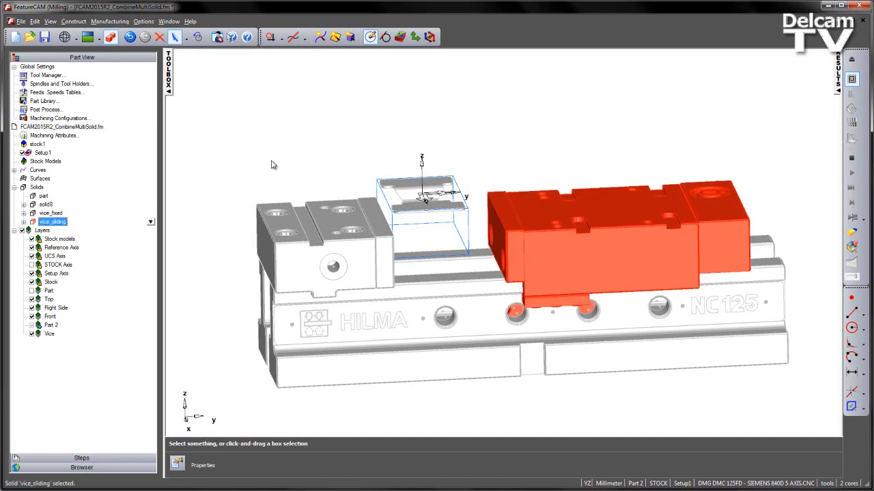
pyautogui.click(197, 37)
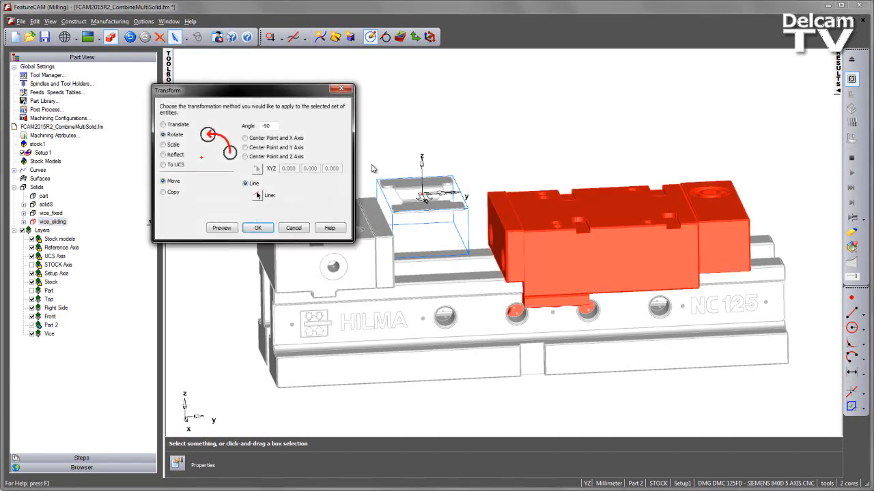
pyautogui.click(164, 125)
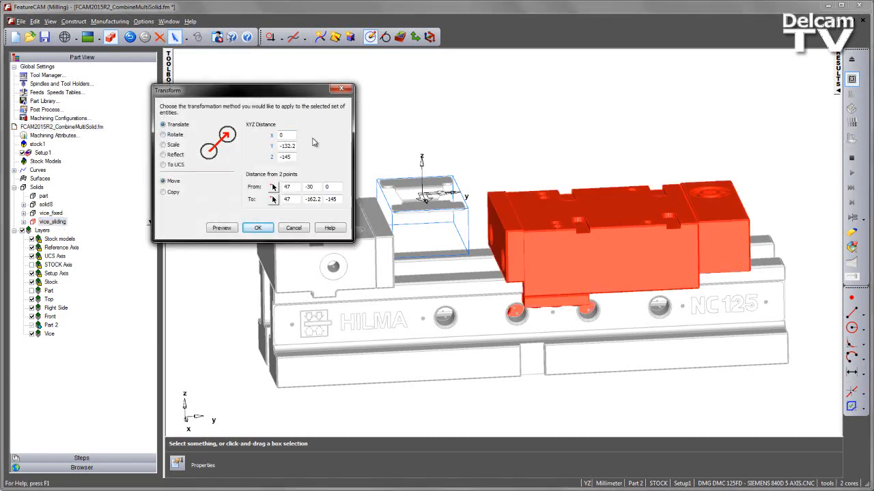
pyautogui.press('Tab')
pyautogui.write('0')
pyautogui.press('Tab')
pyautogui.write('0')
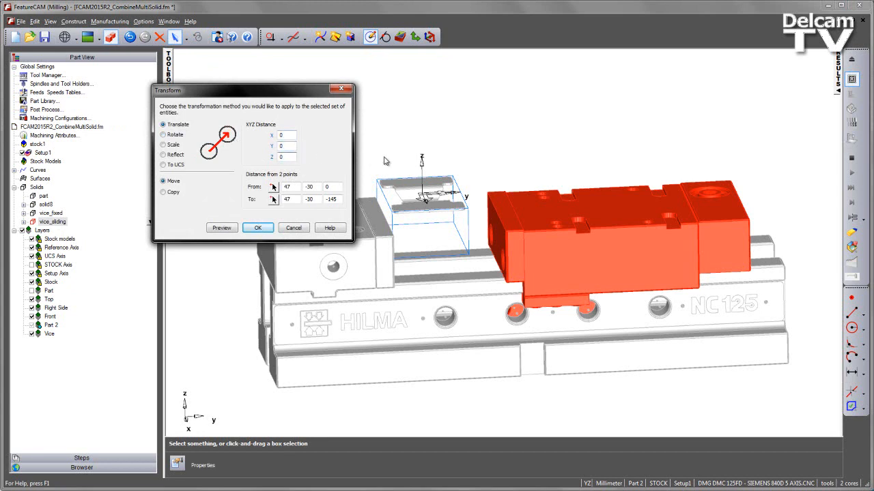
# - Pick the Y distance from the sliding jaw's face to the stock's facing edge, giving -30, and apply the move
pyautogui.click(274, 149)
pyautogui.scroll(6, 499, 215)
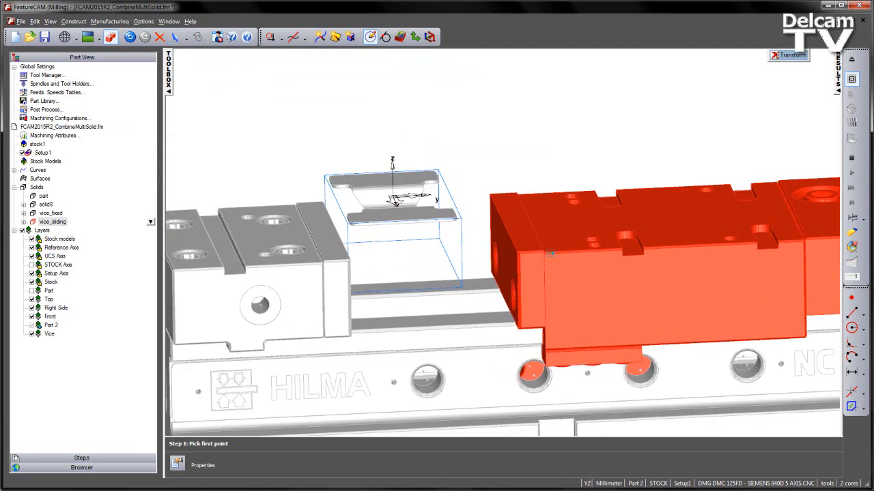
pyautogui.click(520, 244)
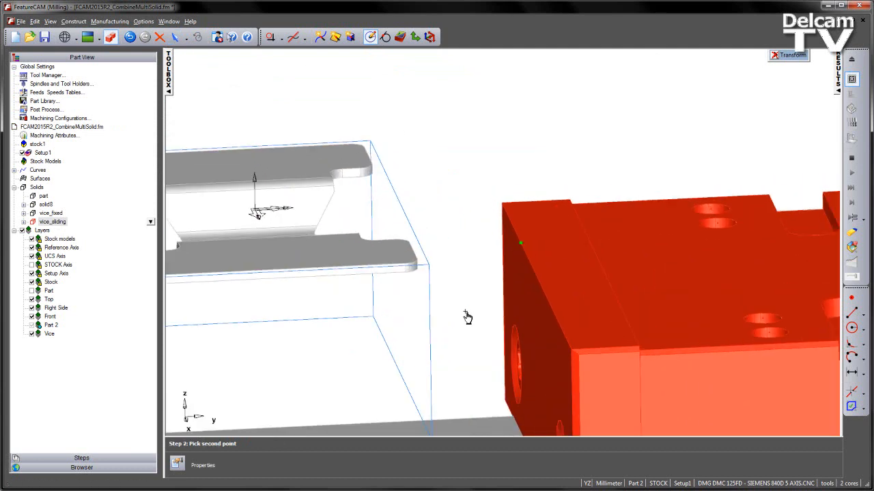
pyautogui.click(373, 321)
pyautogui.scroll(-6, 497, 314)
pyautogui.moveTo(474, 313); pyautogui.dragTo(522, 298, button='middle')
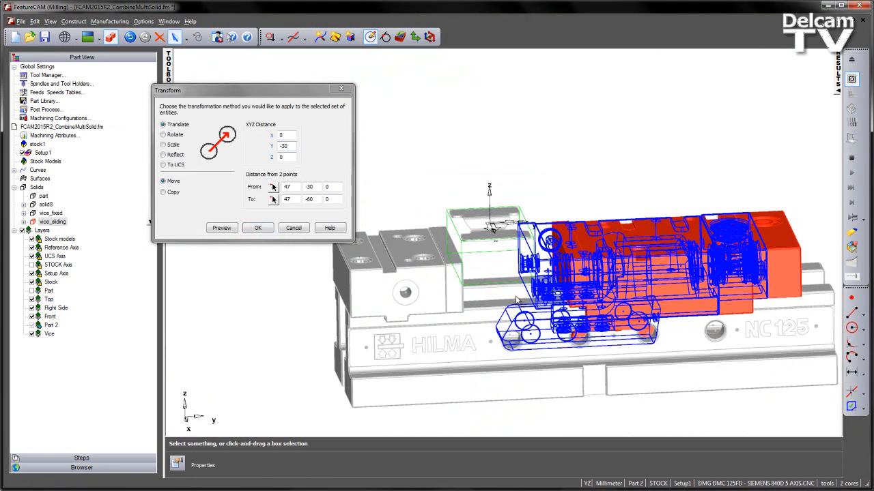
pyautogui.click(255, 229)
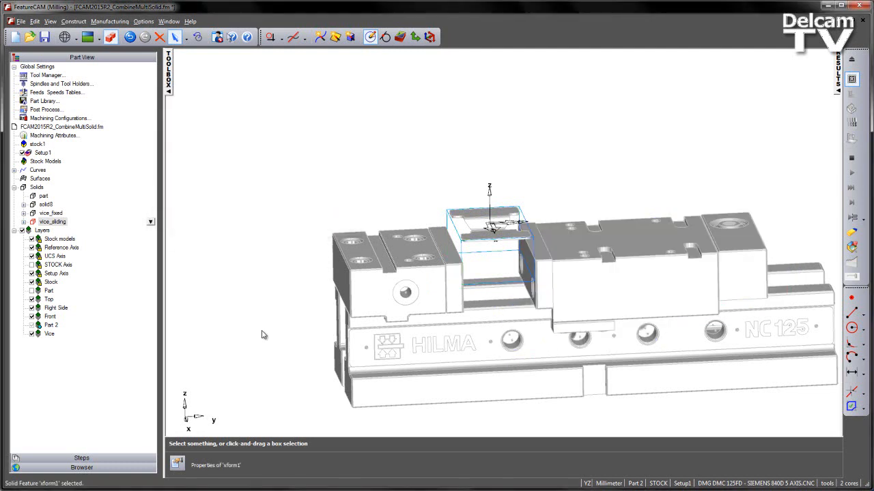
# - Set both the vice_fixed and vice_sliding solids to be used as clamps, and clear the selection
pyautogui.click(353, 162)
pyautogui.moveTo(353, 164); pyautogui.dragTo(294, 176, button='middle')
pyautogui.click(51, 213)
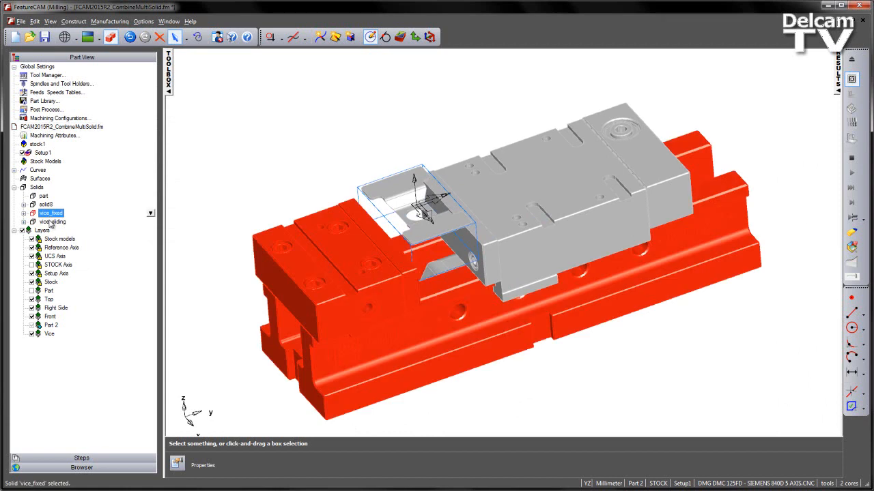
pyautogui.keyDown('ctrl'); pyautogui.click(53, 221); pyautogui.keyUp('ctrl')
pyautogui.rightClick(53, 222)
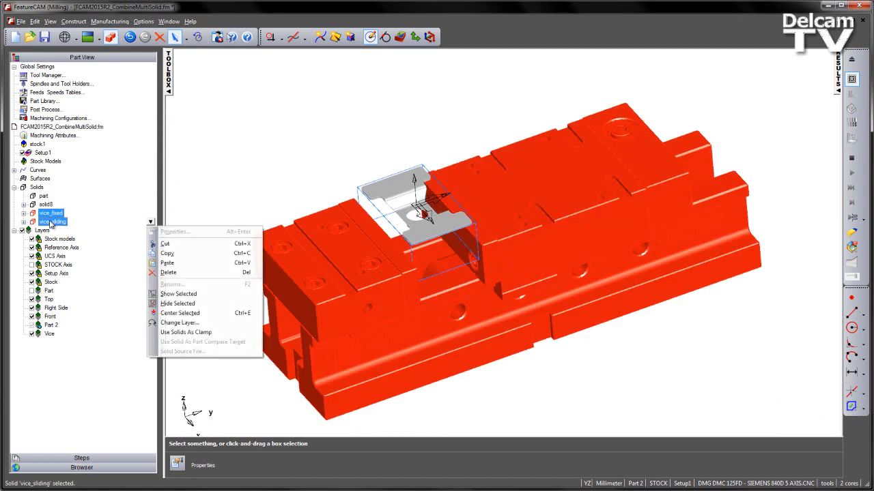
pyautogui.click(213, 332)
pyautogui.moveTo(230, 159); pyautogui.dragTo(250, 156, button='middle')
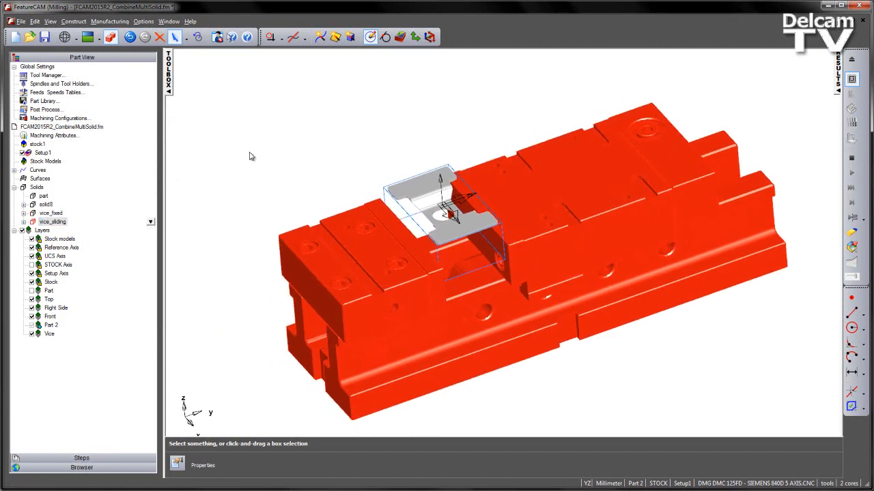
pyautogui.click(250, 156)
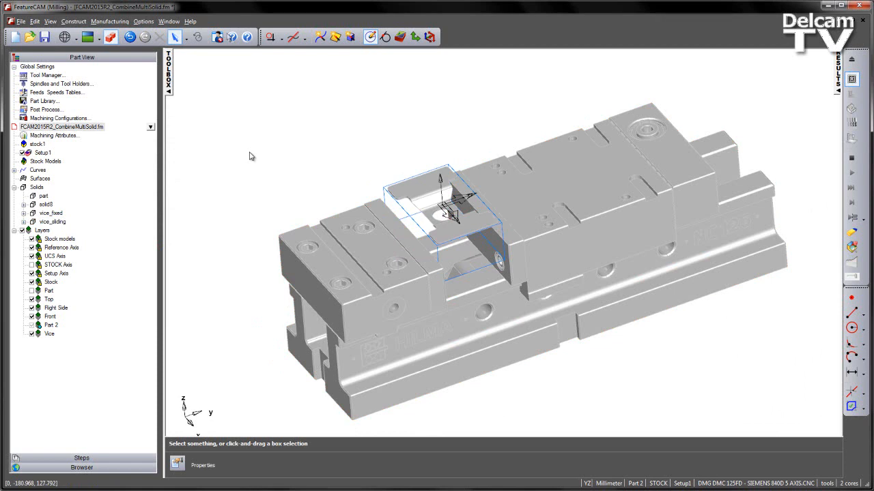
# - Create a Face feature at a 0.0 offset from the setup Z location, previewing it before finishing
pyautogui.click(402, 38)
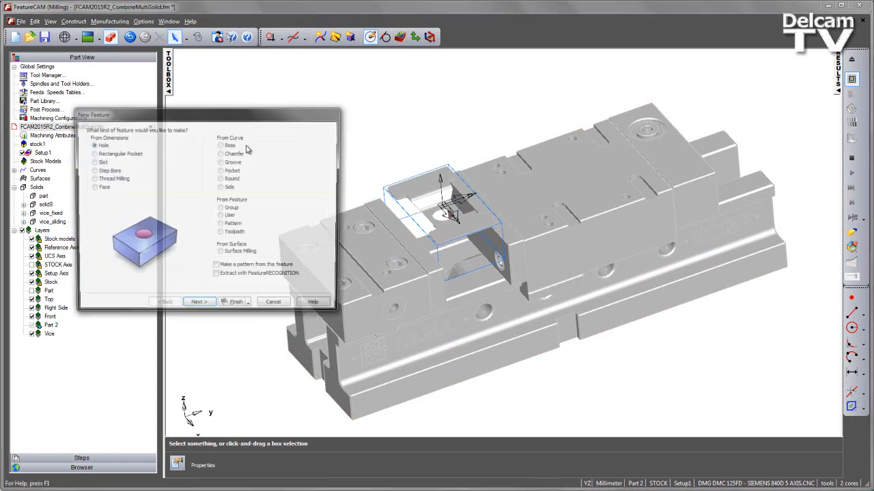
pyautogui.click(99, 188)
pyautogui.click(196, 307)
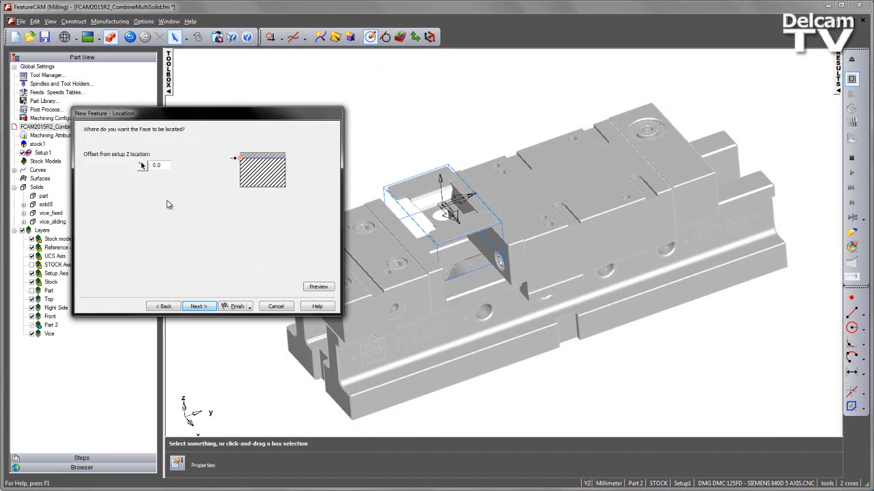
pyautogui.click(316, 287)
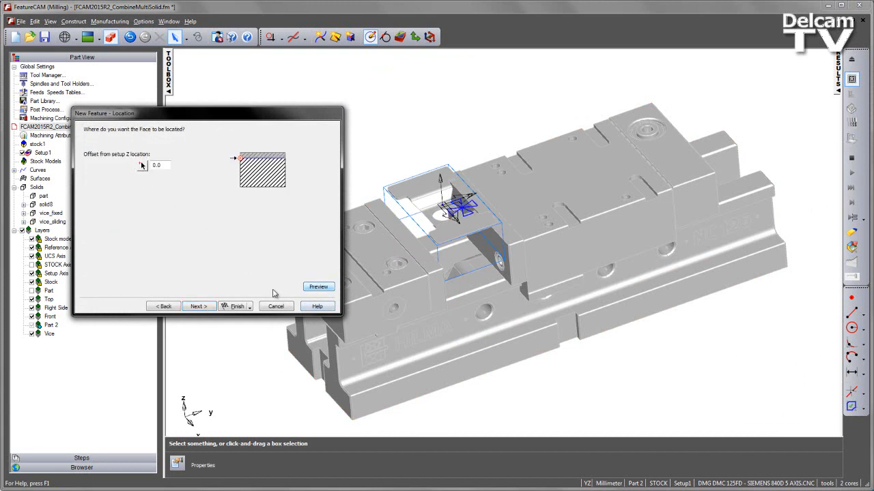
pyautogui.click(235, 307)
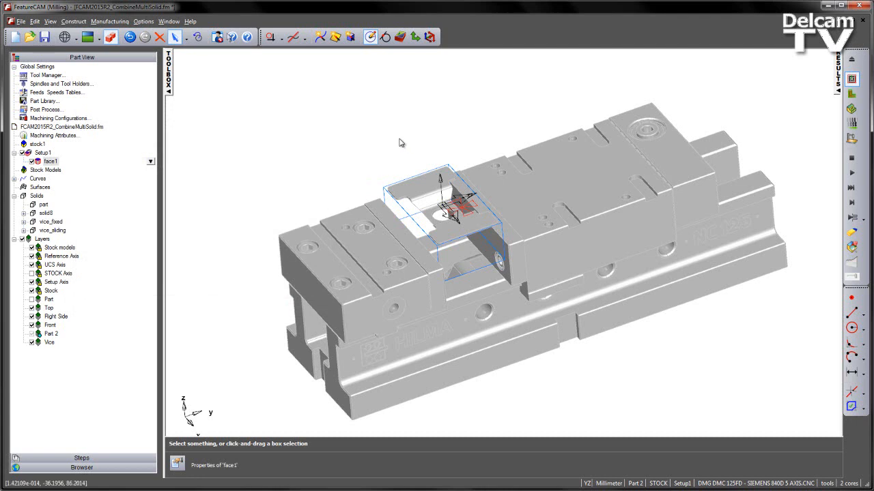
# - Run the 3D simulation of the face operation and inspect the tool, stock and vice clamps
pyautogui.click(851, 109)
pyautogui.click(851, 202)
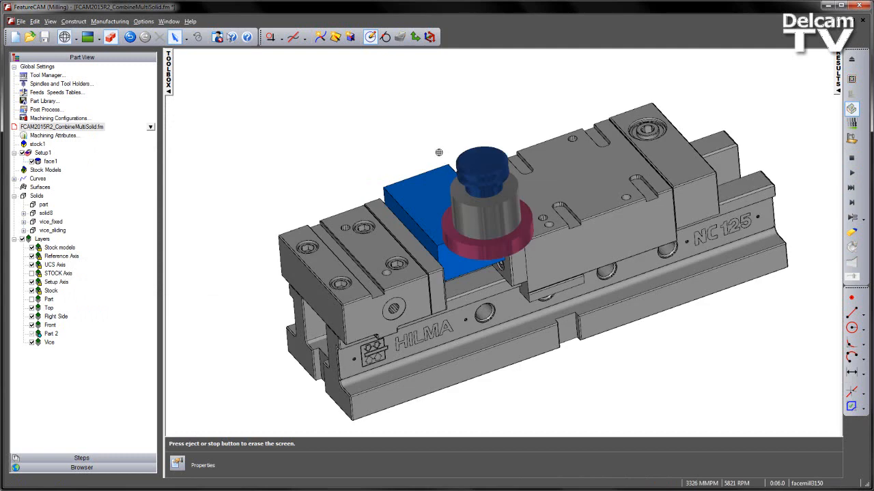
pyautogui.scroll(2, 382, 128)
pyautogui.moveTo(382, 127)
pyautogui.mouseDown(button='middle')
pyautogui.moveTo(408, 172)
pyautogui.moveTo(389, 125)
pyautogui.mouseUp(button='middle')
pyautogui.scroll(-1, 389, 125)
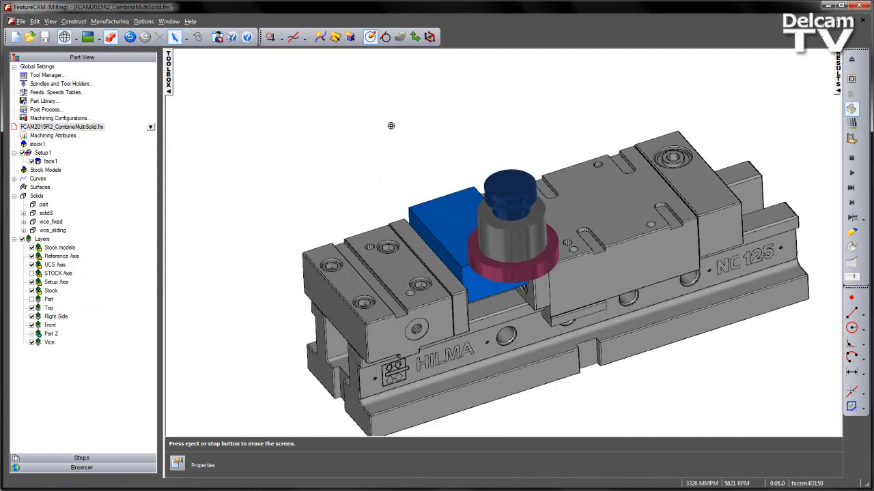